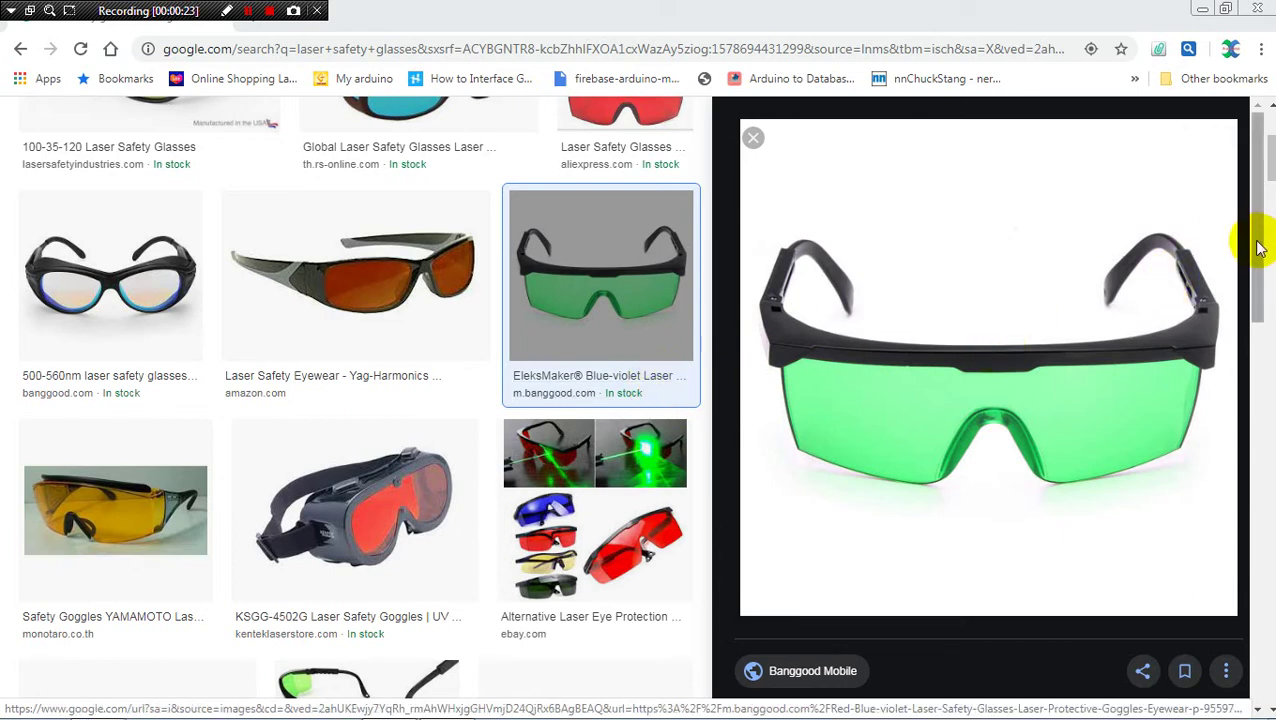
# Bring the LightBurn window to the front from the taskbar
pyautogui.moveTo(1260, 248)
pyautogui.mouseDown()
pyautogui.moveTo(1262, 293)
pyautogui.moveTo(1258, 232)
pyautogui.mouseUp()
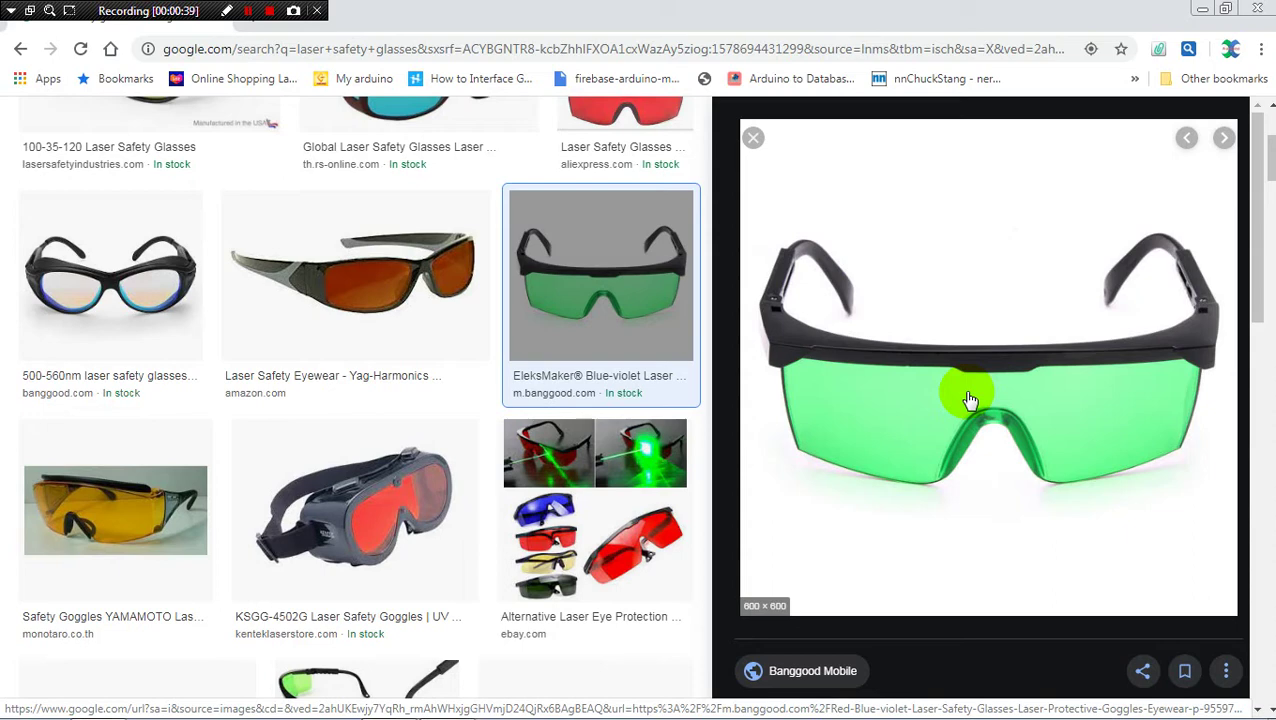
pyautogui.moveTo(150, 705)
pyautogui.moveTo(395, 706)
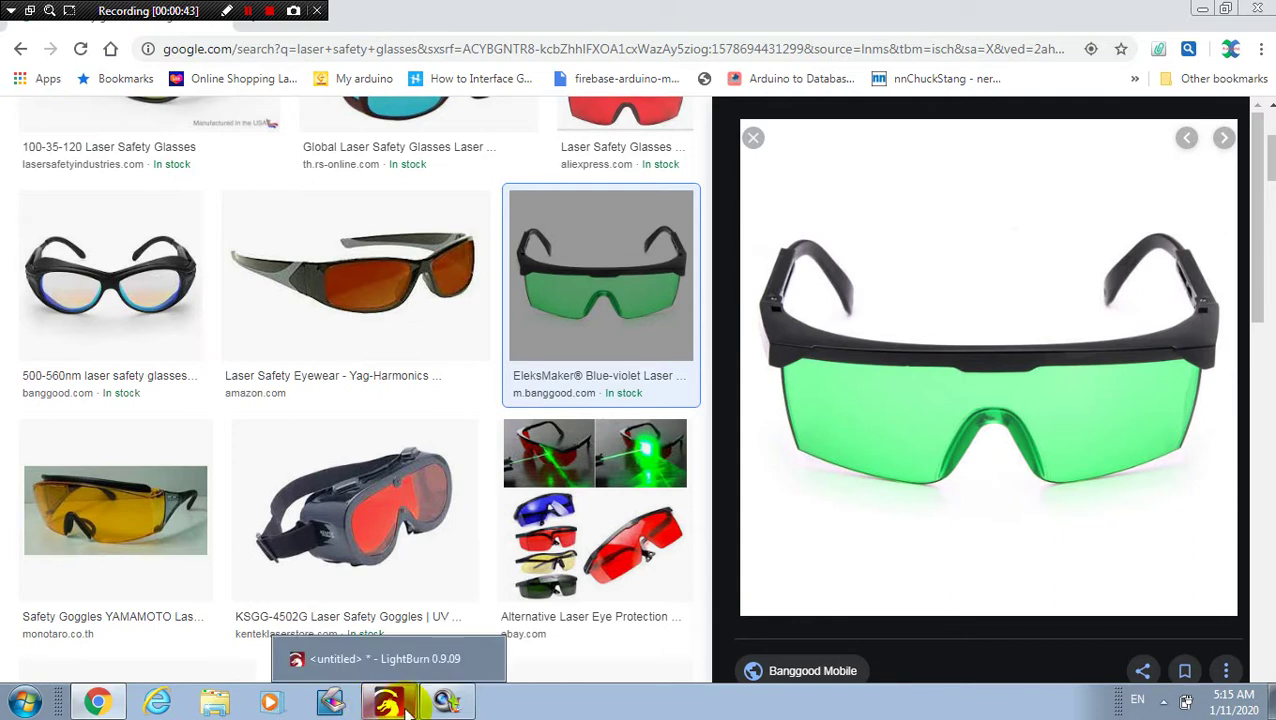
pyautogui.click(410, 706)
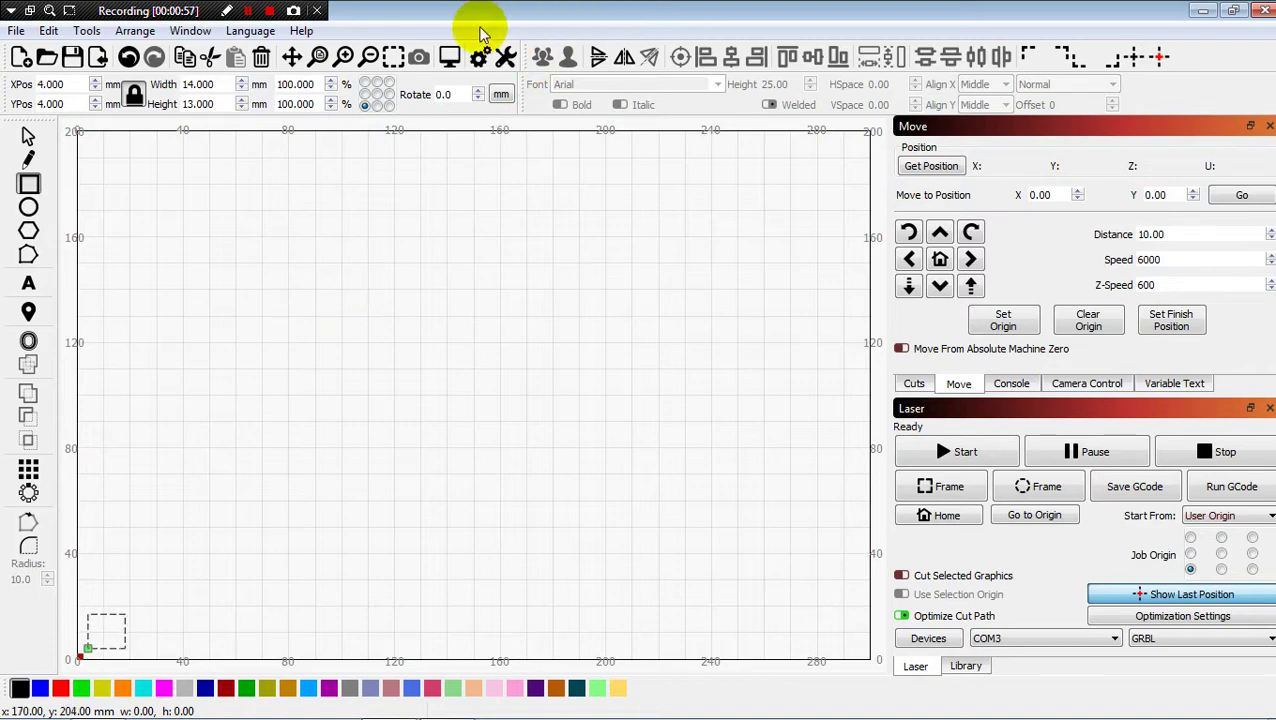
# Confirm the GRBL device settings: 300 × 200 mm working area with bottom-left origin
pyautogui.click(506, 57)
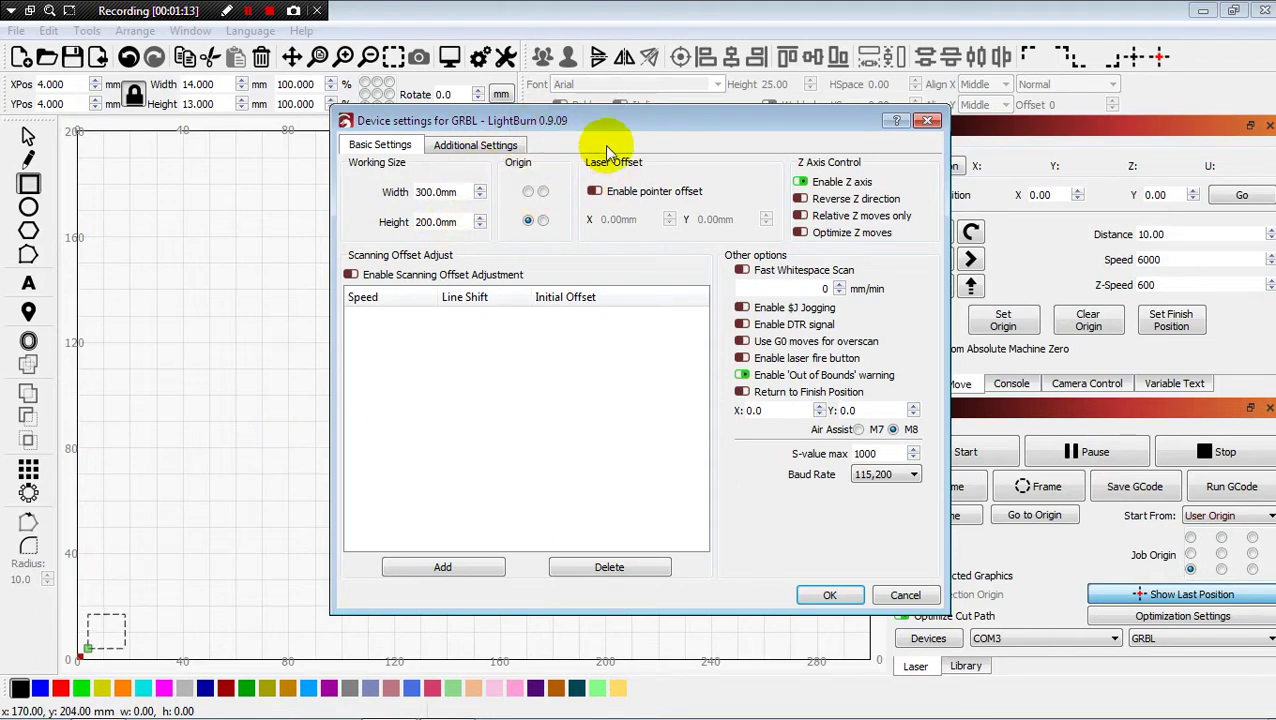
pyautogui.click(922, 121)
pyautogui.click(505, 56)
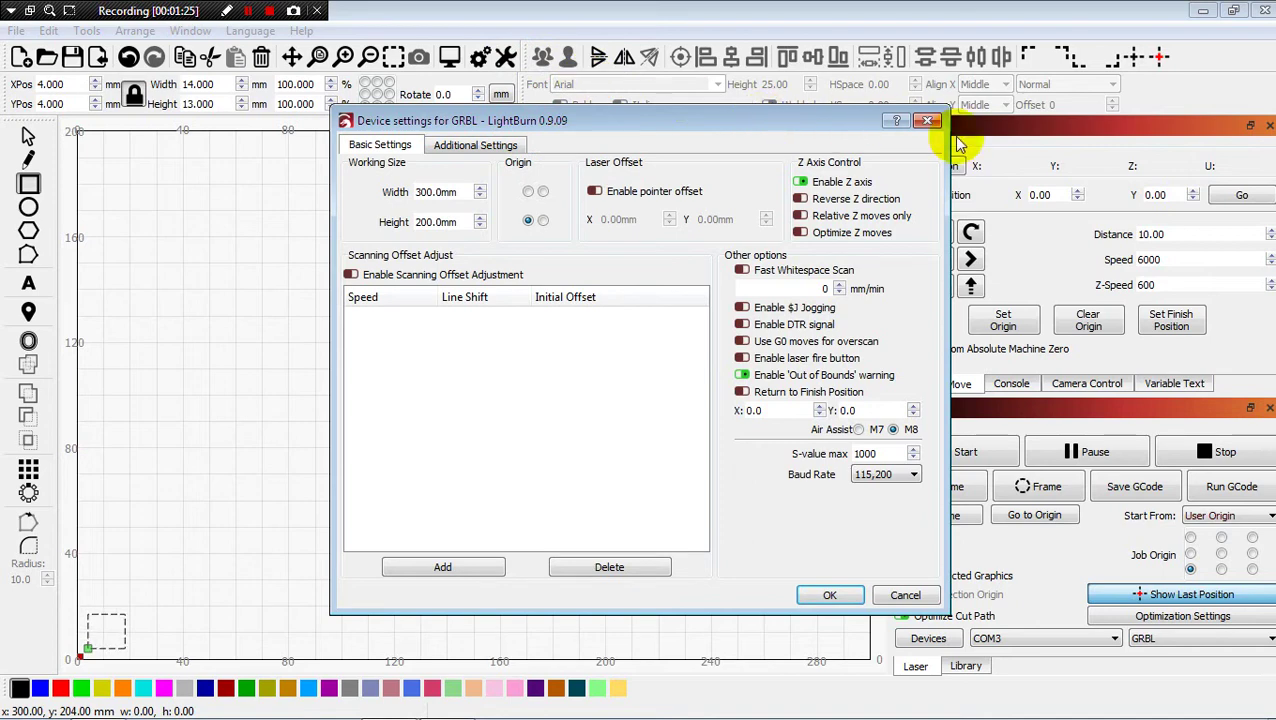
pyautogui.click(928, 123)
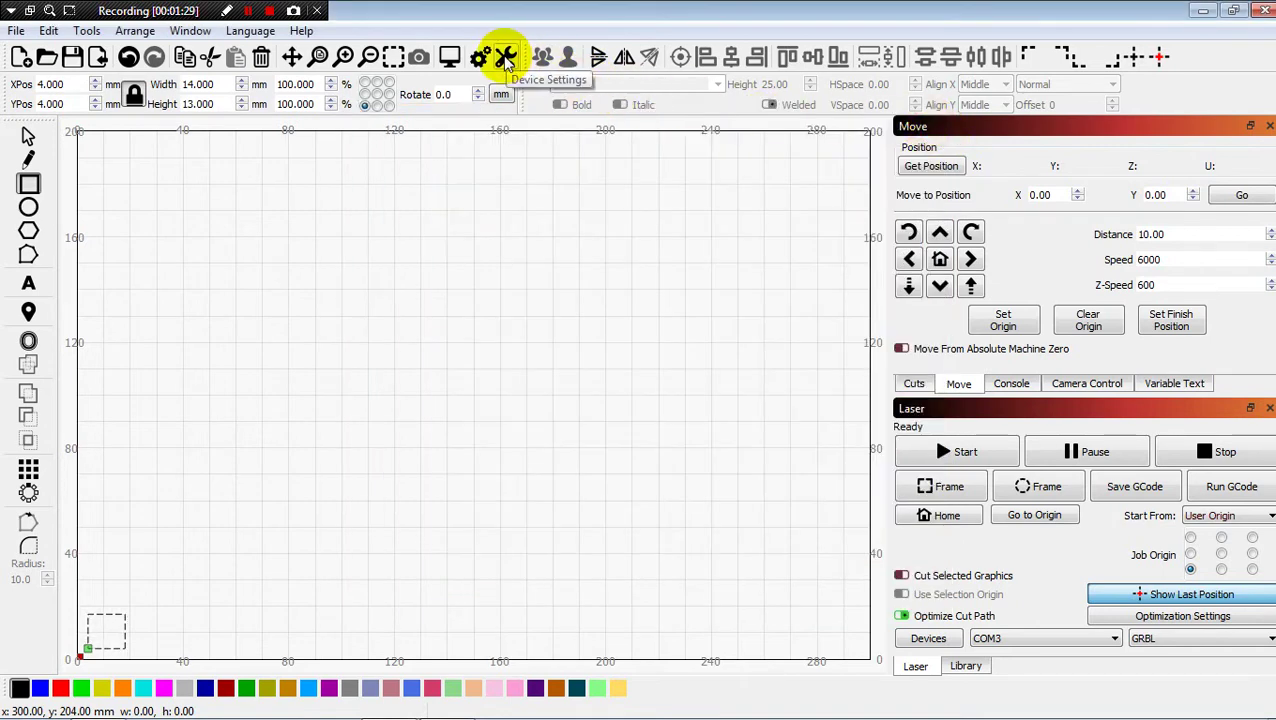
pyautogui.click(505, 58)
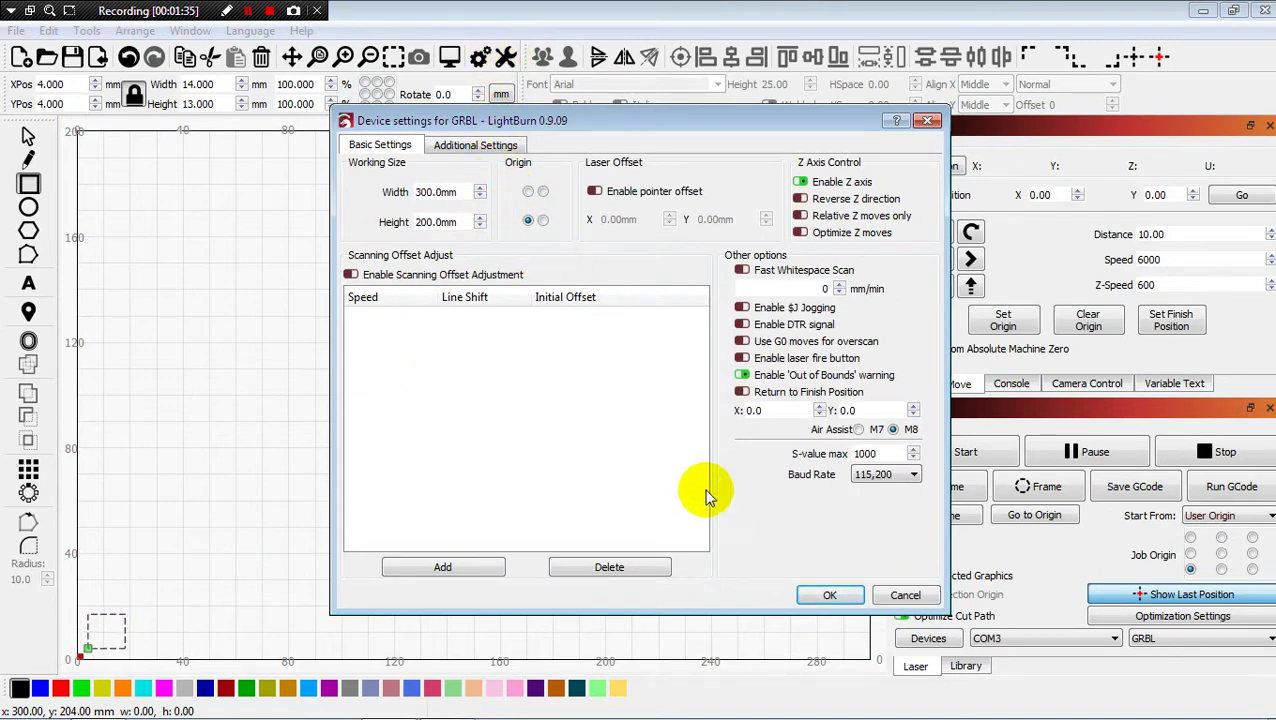
pyautogui.click(830, 596)
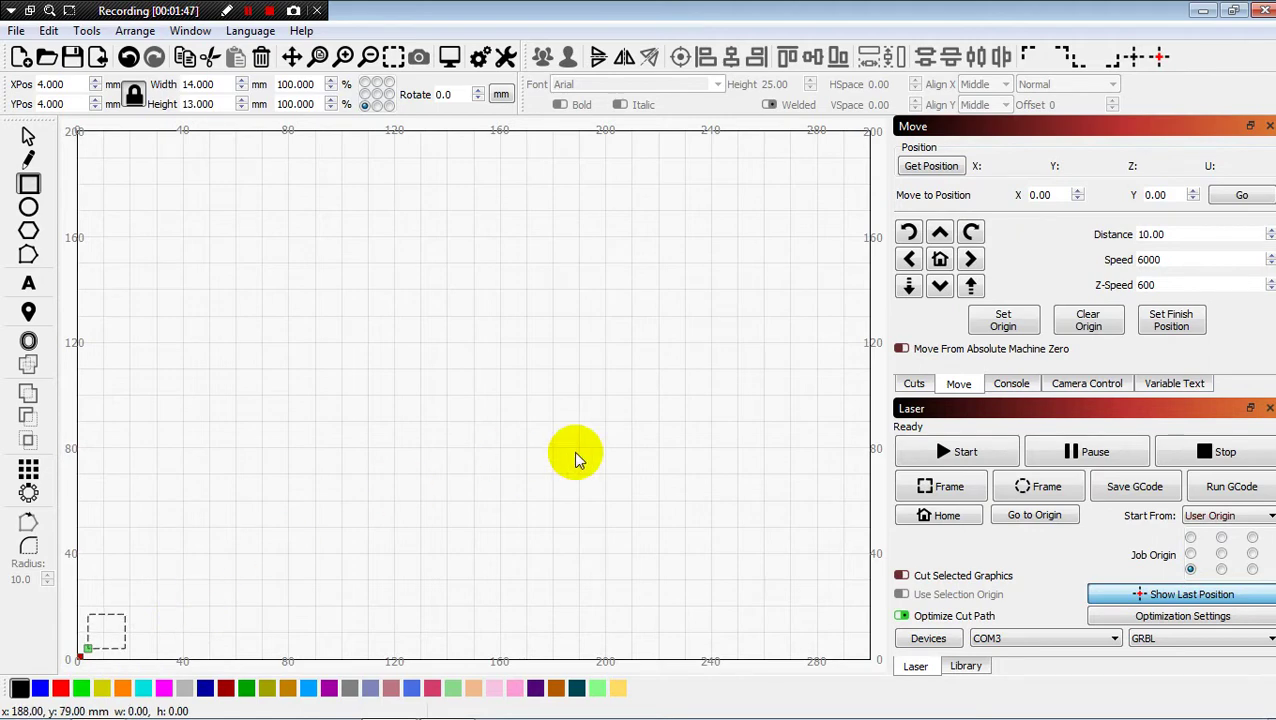
# Check the plywood in the LifeFrame webcam view, then delete LightBurn's 14 × 13 mm rectangle
pyautogui.moveTo(521, 697)
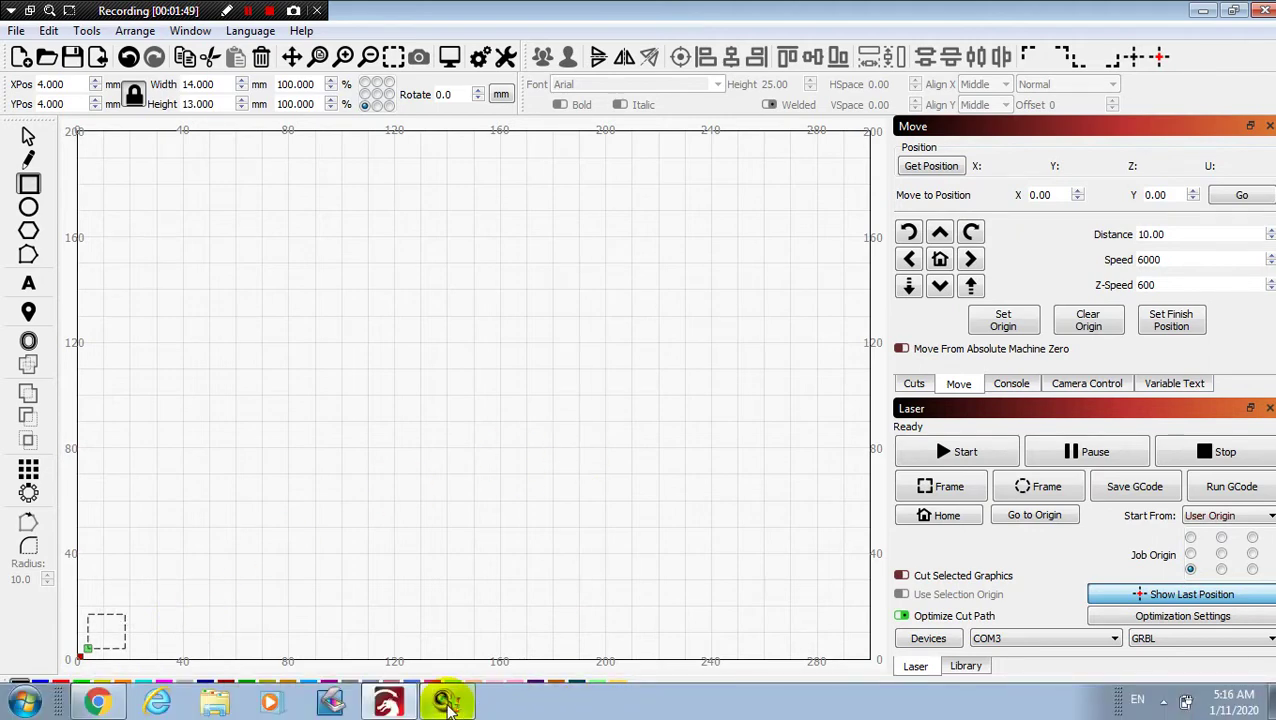
pyautogui.click(445, 703)
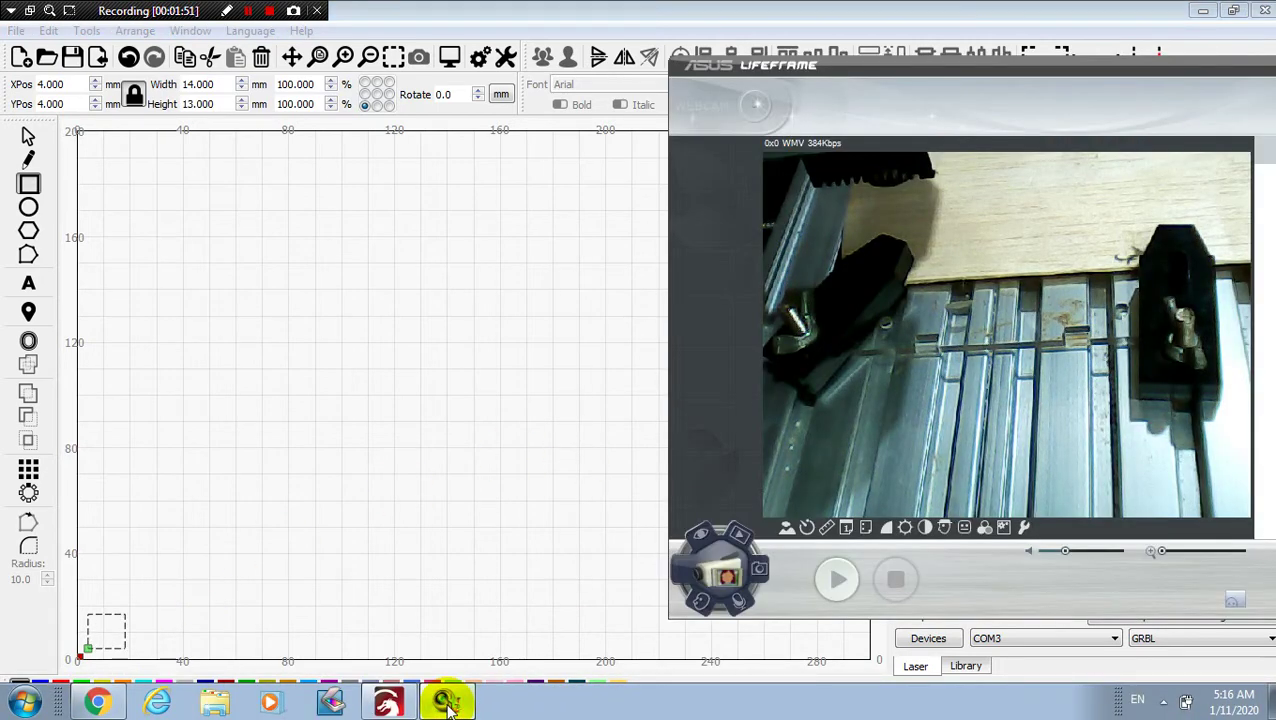
pyautogui.click(255, 505)
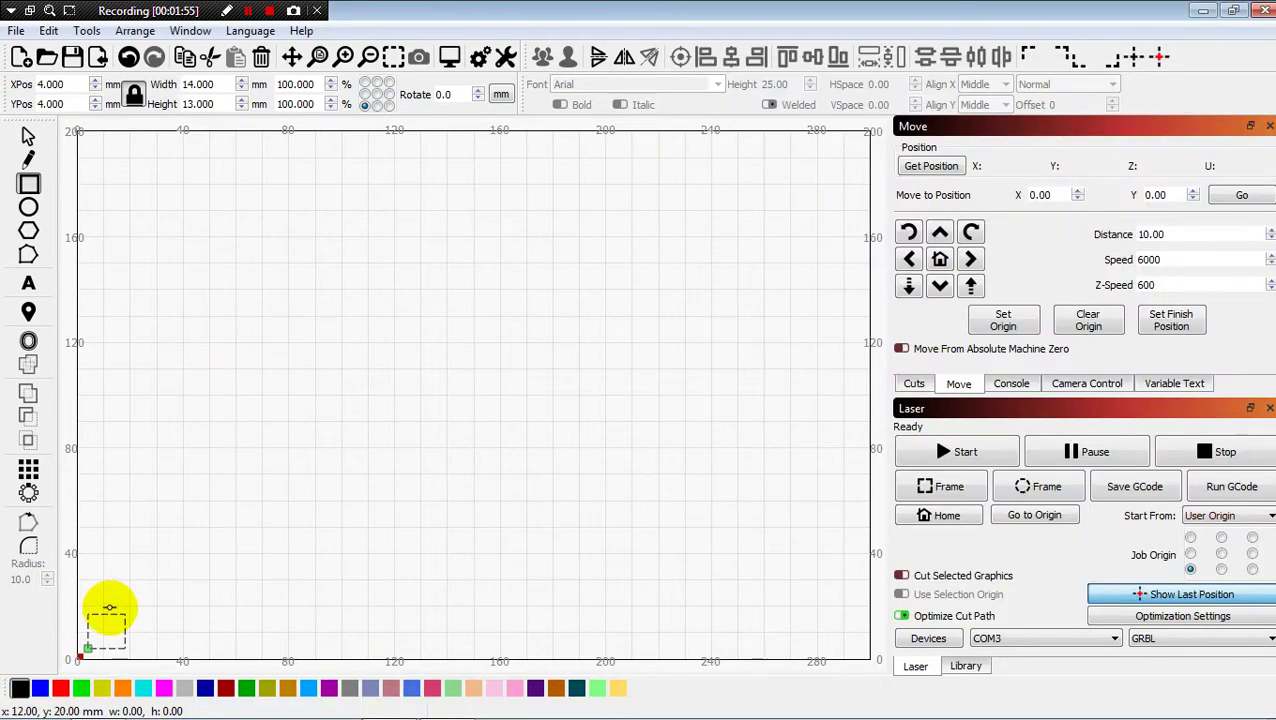
pyautogui.press('Delete')
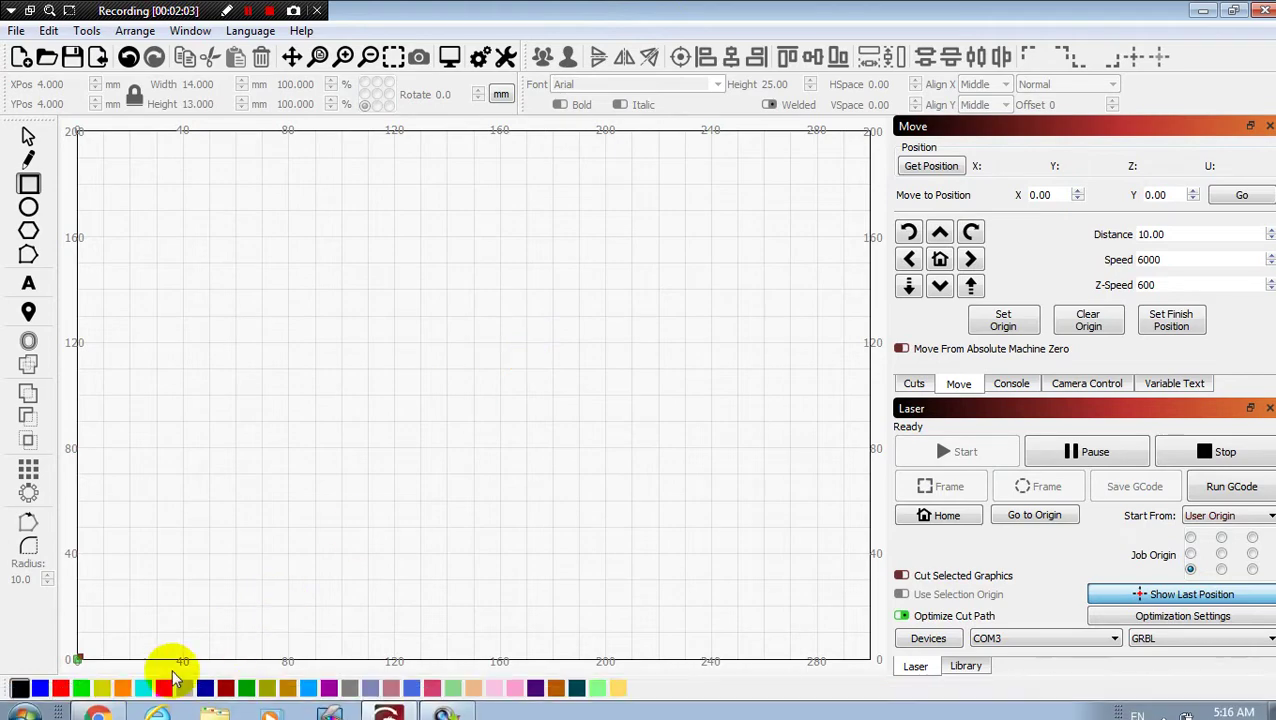
# Search Google Images for 'stop fire' using the history suggestion
pyautogui.click(97, 701)
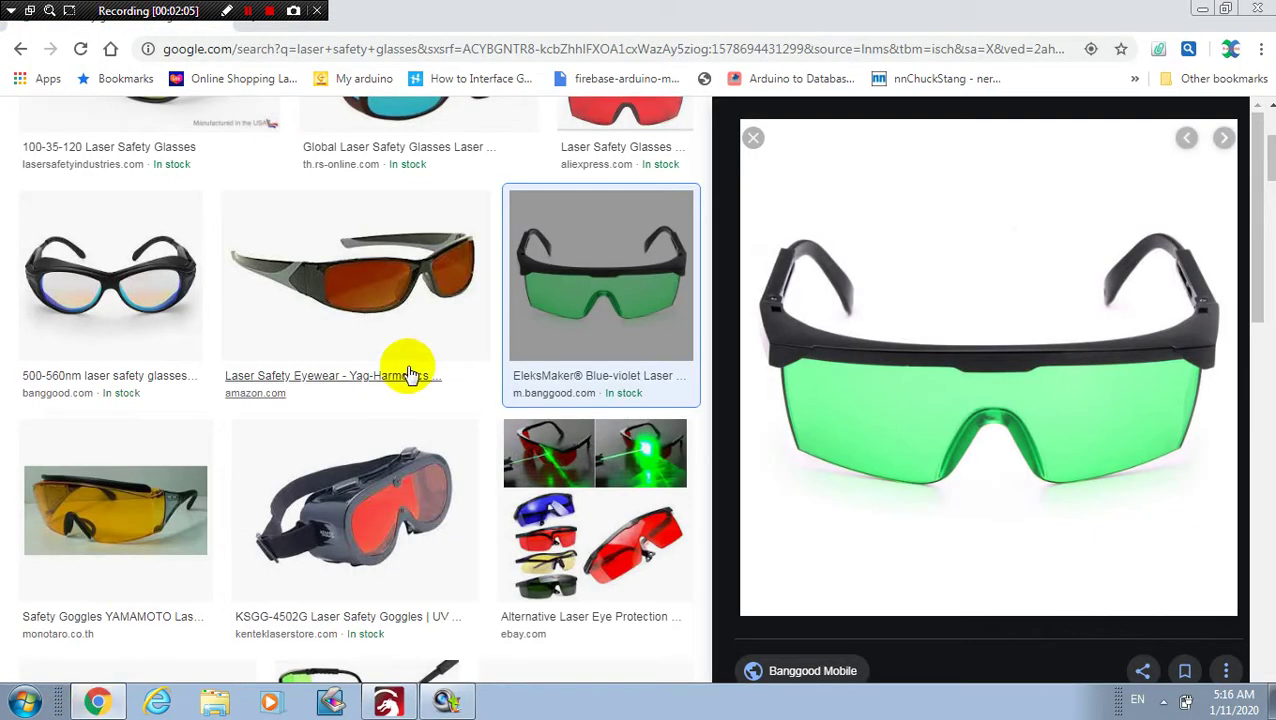
pyautogui.scroll(3, 360, 400)
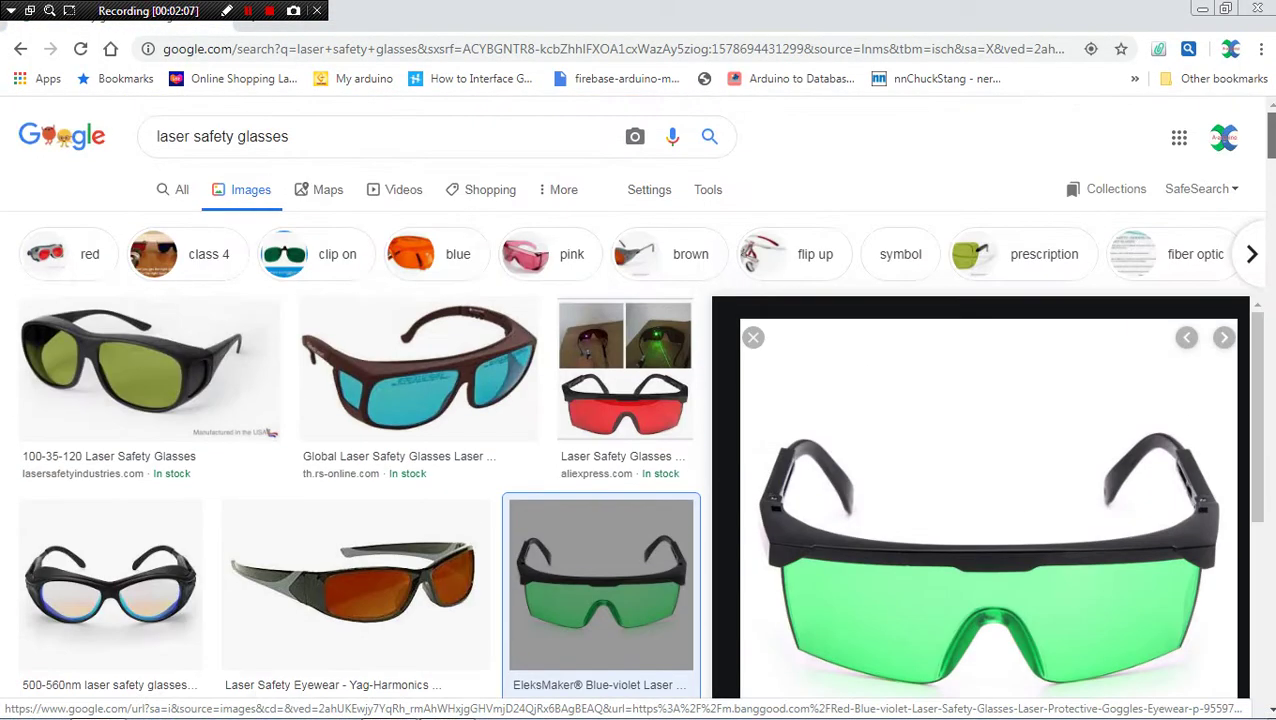
pyautogui.click(472, 140)
pyautogui.press('BackSpace')
pyautogui.press('BackSpace')
pyautogui.press('BackSpace')
pyautogui.press('BackSpace')
pyautogui.press('BackSpace')
pyautogui.press('BackSpace')
pyautogui.press('BackSpace')
pyautogui.press('BackSpace')
pyautogui.press('BackSpace')
pyautogui.press('BackSpace')
pyautogui.press('BackSpace')
pyautogui.press('BackSpace')
pyautogui.press('BackSpace')
pyautogui.press('BackSpace')
pyautogui.press('BackSpace')
pyautogui.press('BackSpace')
pyautogui.press('BackSpace')
pyautogui.press('BackSpace')
pyautogui.press('BackSpace')
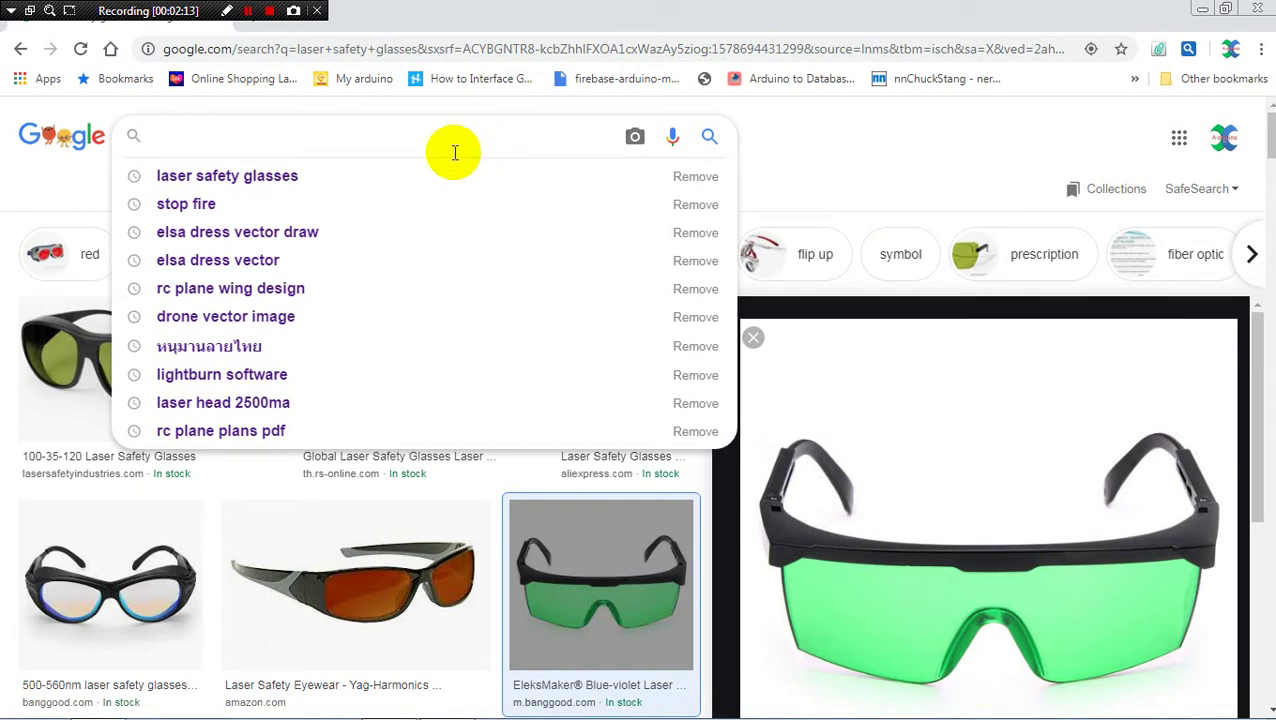
pyautogui.click(198, 205)
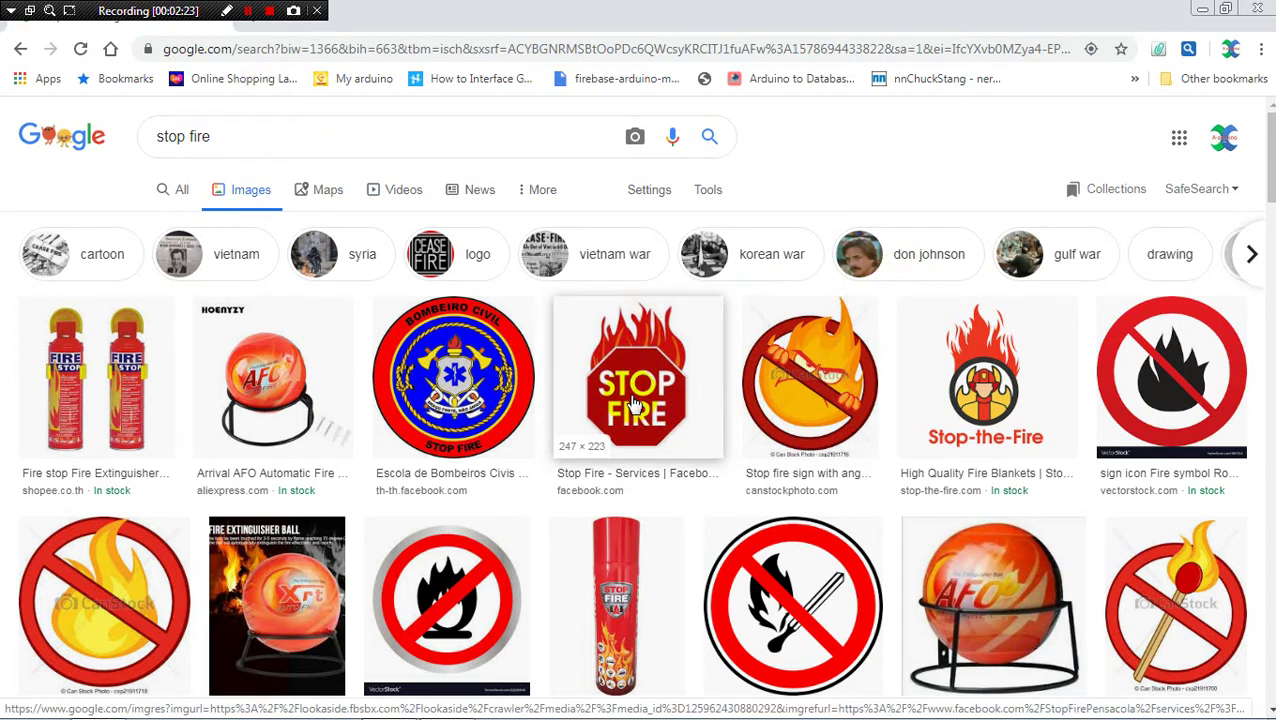
# Copy the red STOP FIRE sign image with flames
pyautogui.click(632, 258)
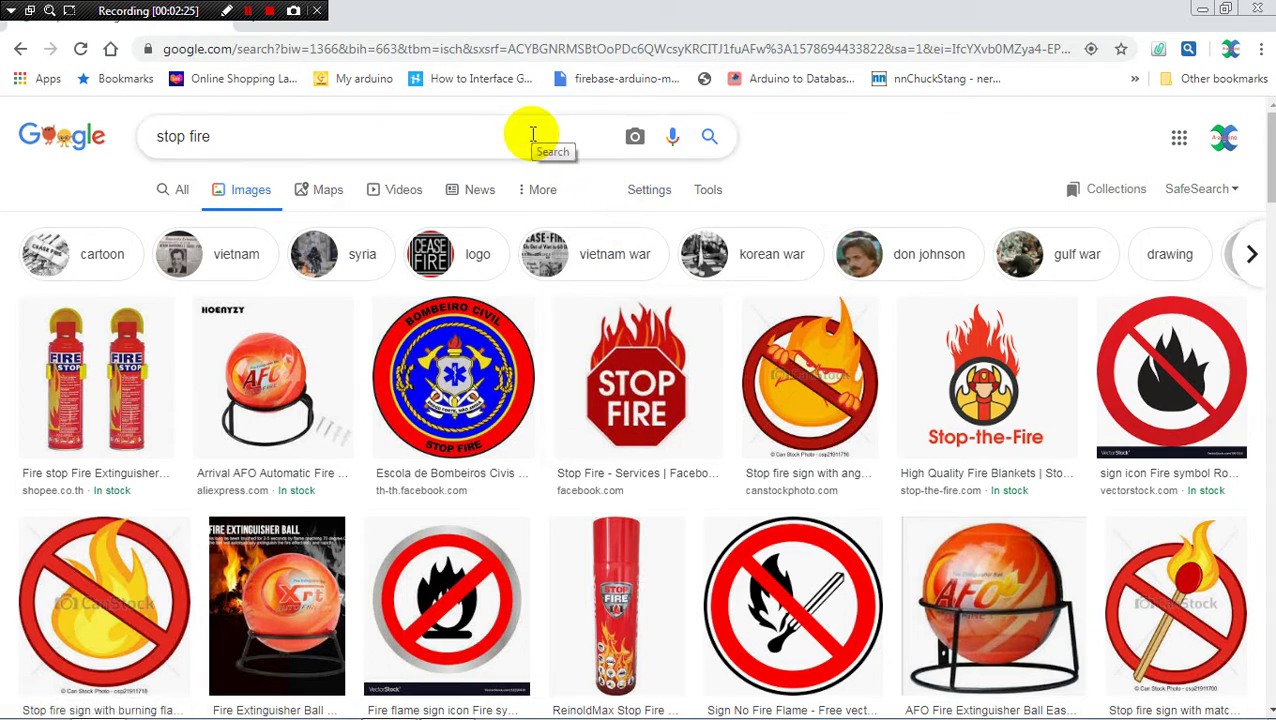
pyautogui.rightClick(648, 384)
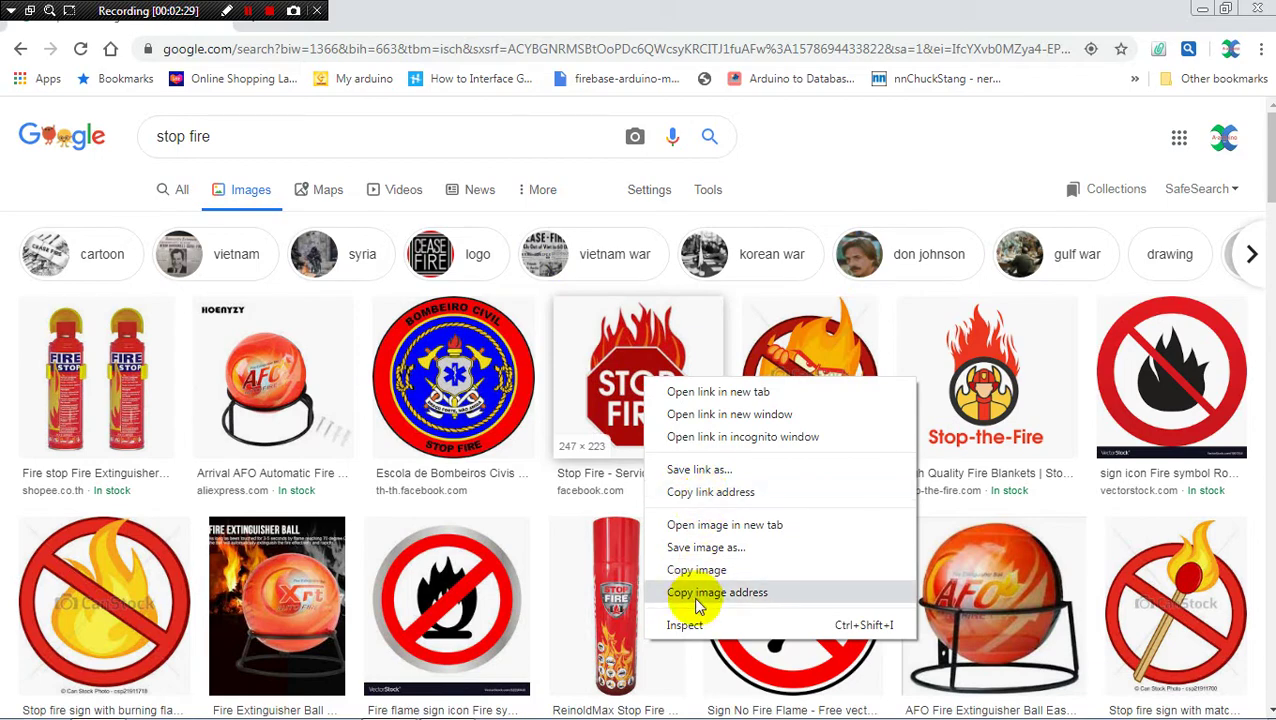
pyautogui.click(714, 570)
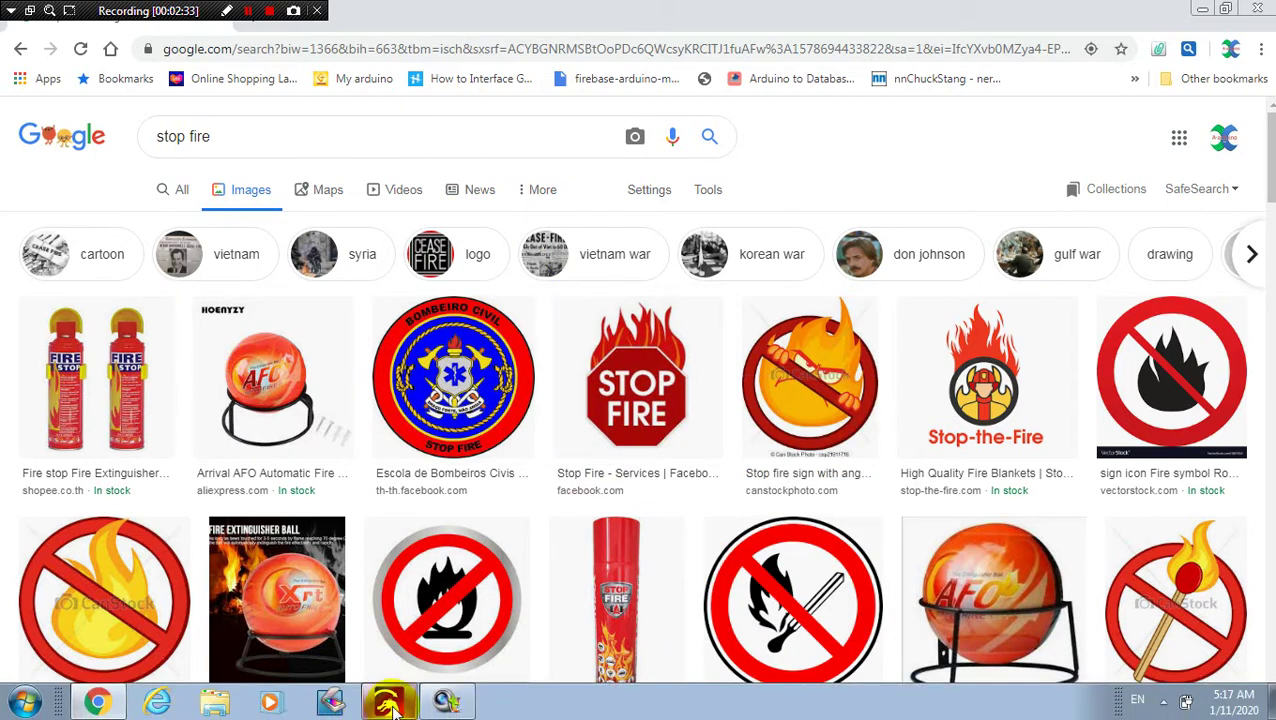
pyautogui.click(390, 704)
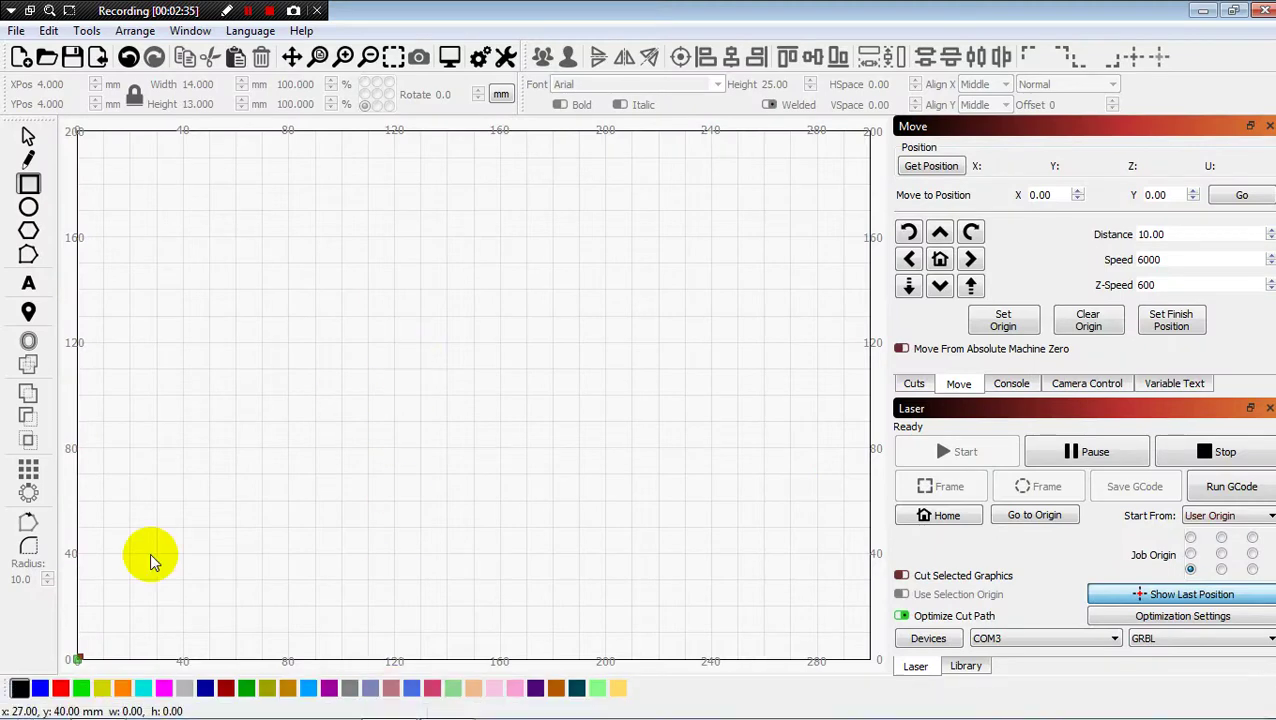
# Paste the STOP FIRE image near the origin and scale it to about 36.8 × 33.3 mm
pyautogui.hotkey('ctrl', 'v')
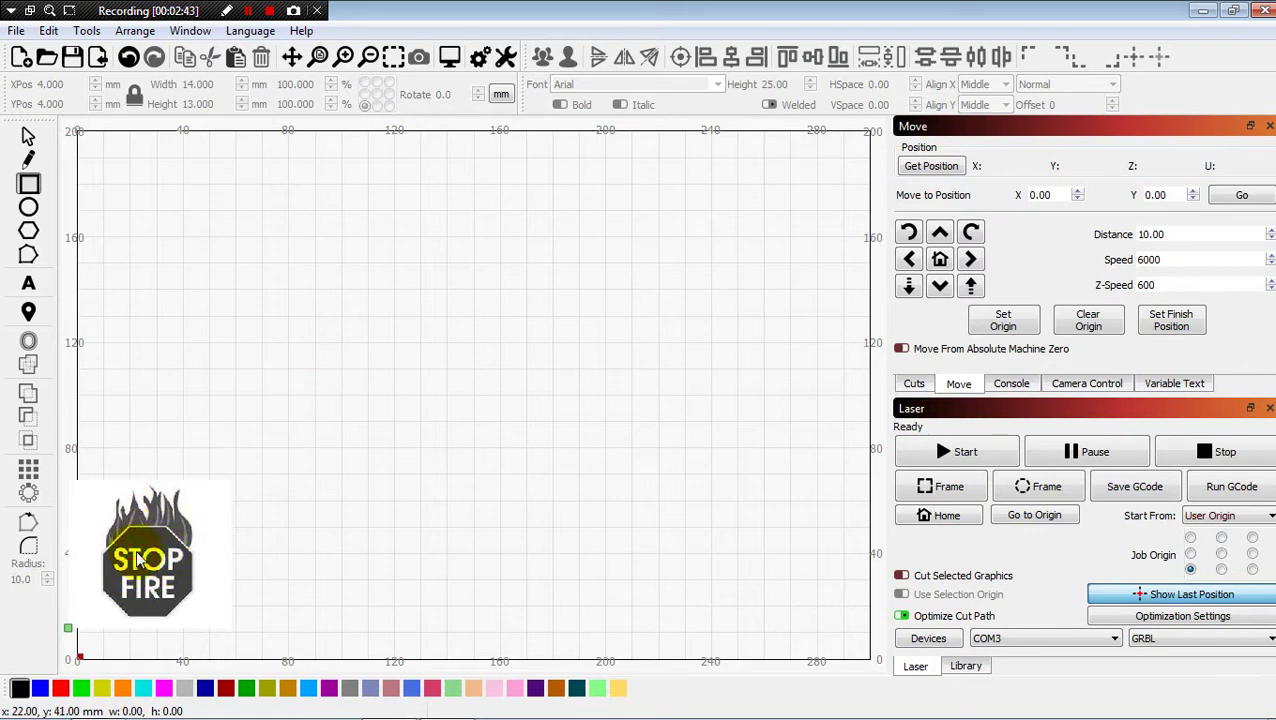
pyautogui.click(27, 136)
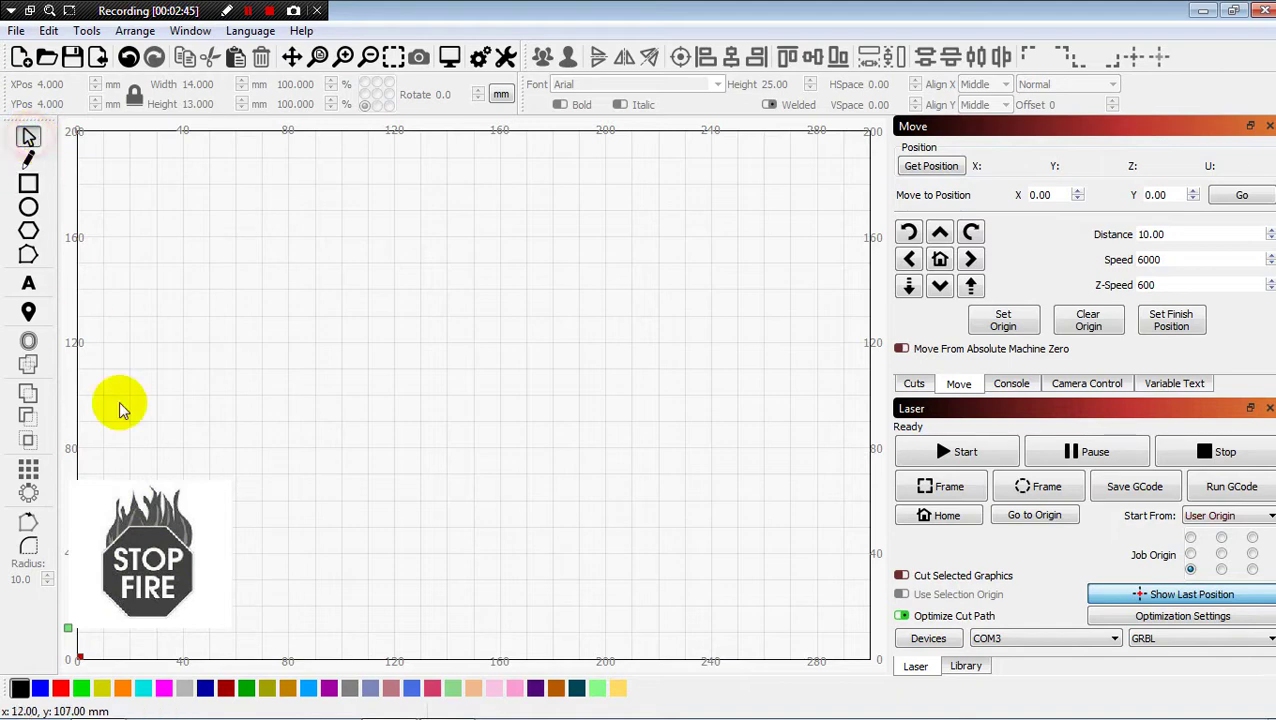
pyautogui.click(170, 537)
pyautogui.moveTo(170, 537); pyautogui.dragTo(203, 535)
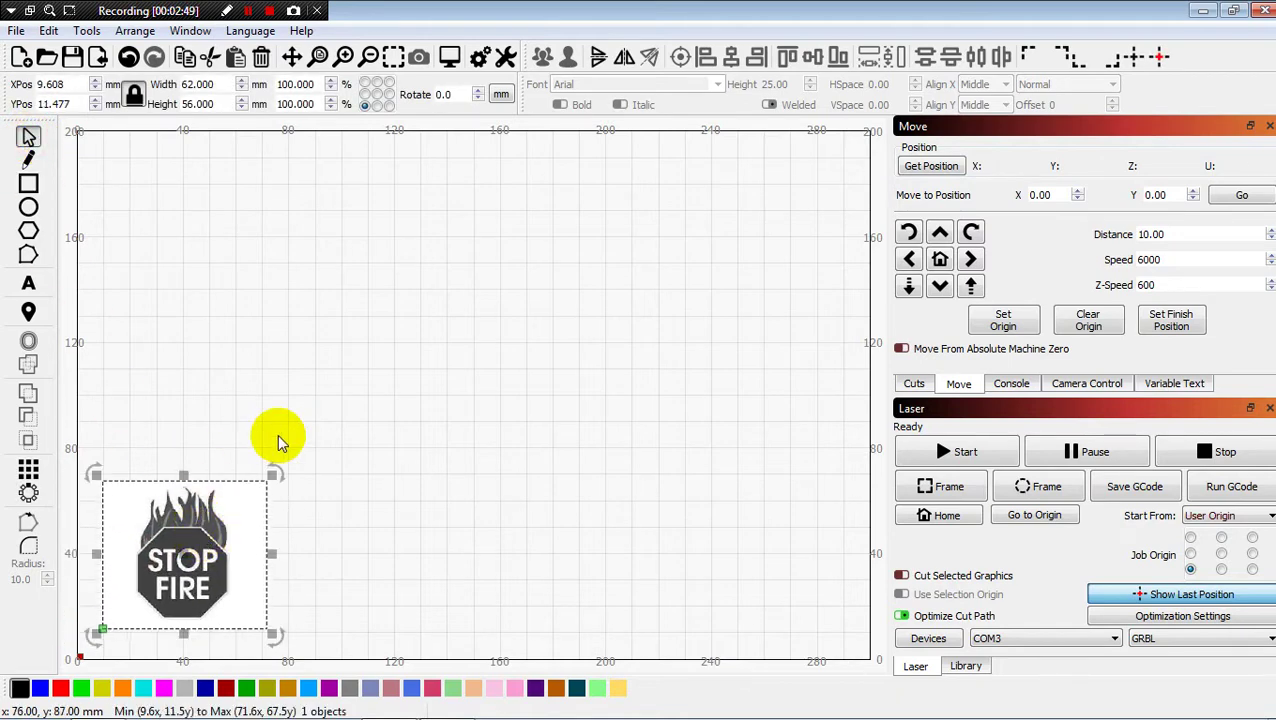
pyautogui.moveTo(271, 476); pyautogui.dragTo(201, 537)
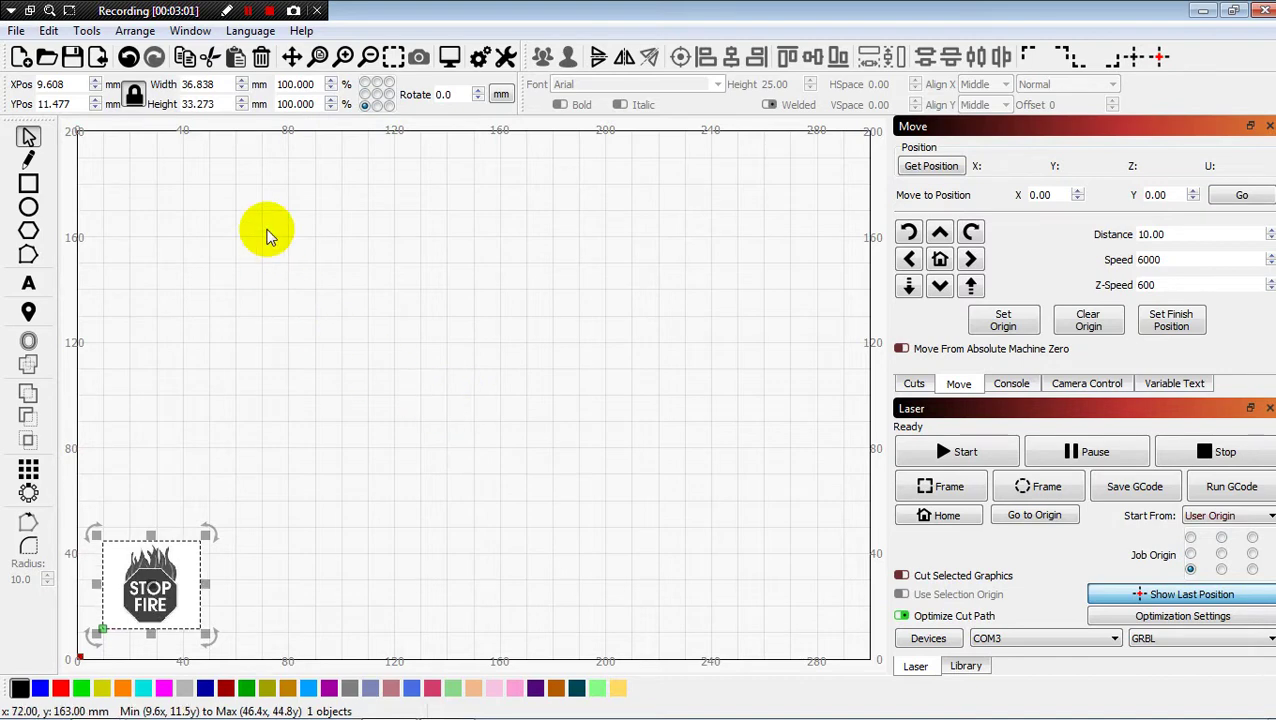
# Trace the STOP FIRE image into a 19.876 × 28.977 mm vector at threshold 146
pyautogui.click(87, 31)
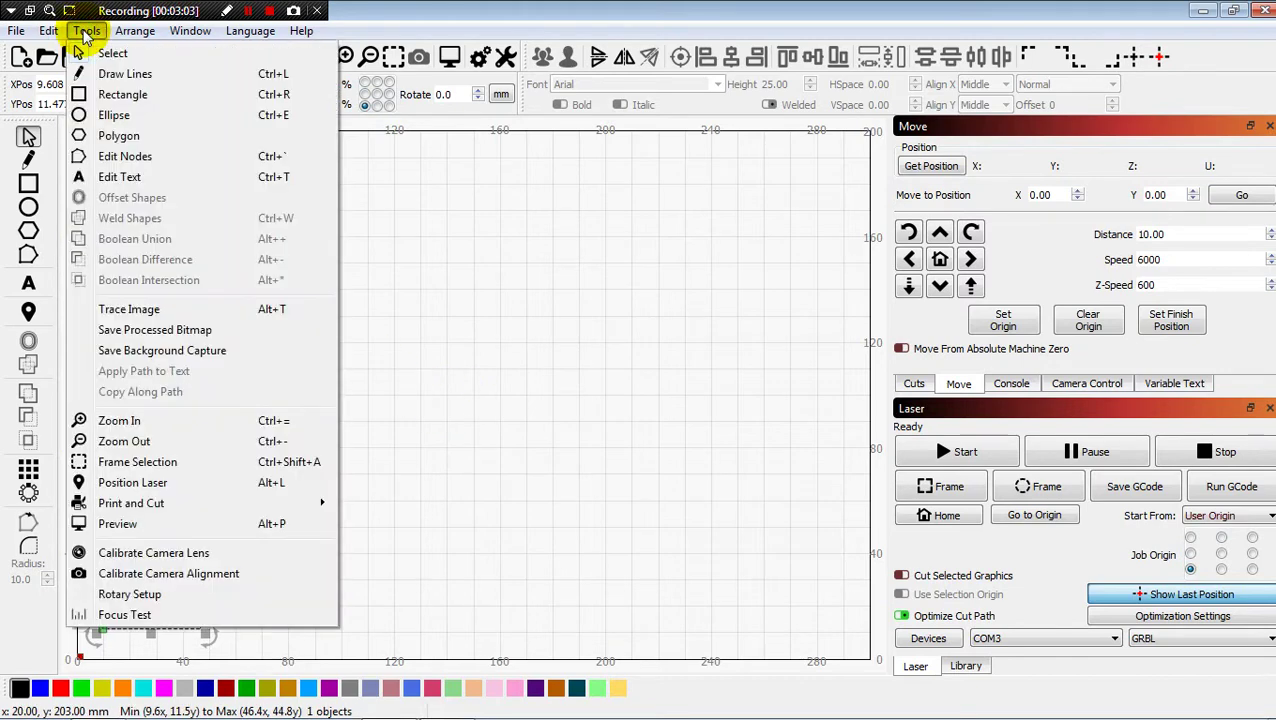
pyautogui.click(145, 310)
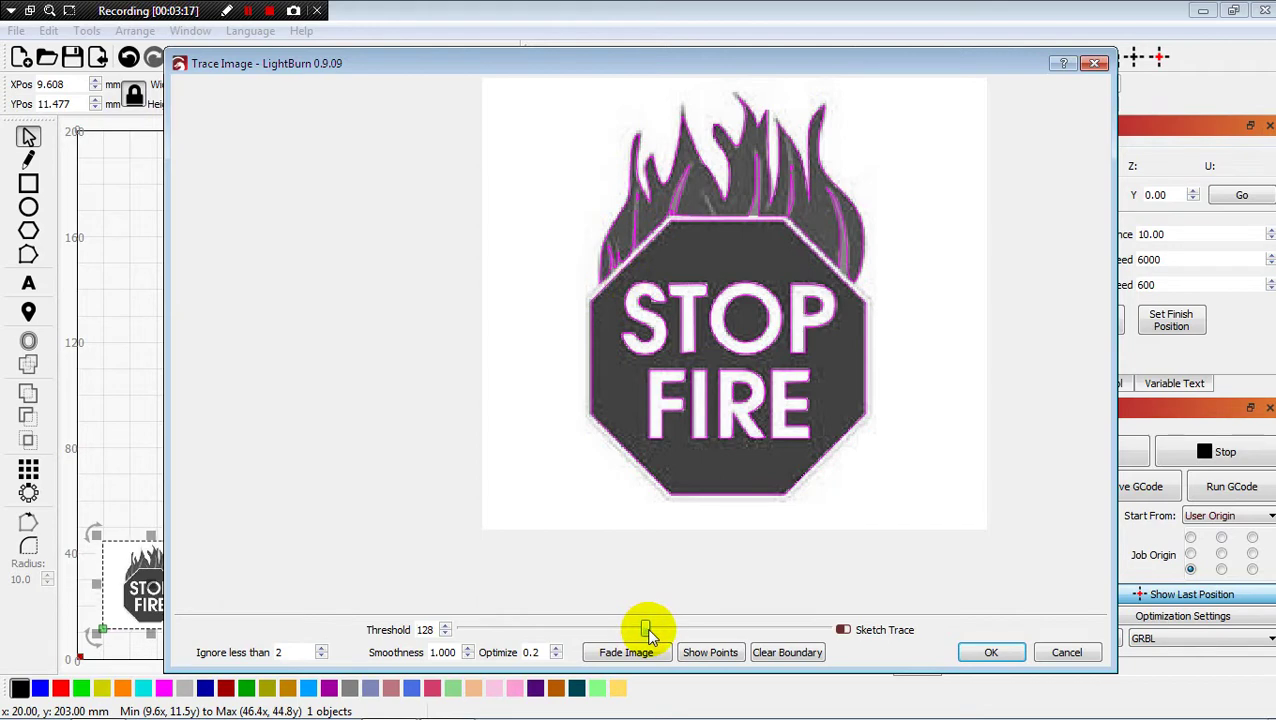
pyautogui.moveTo(648, 630); pyautogui.dragTo(622, 632)
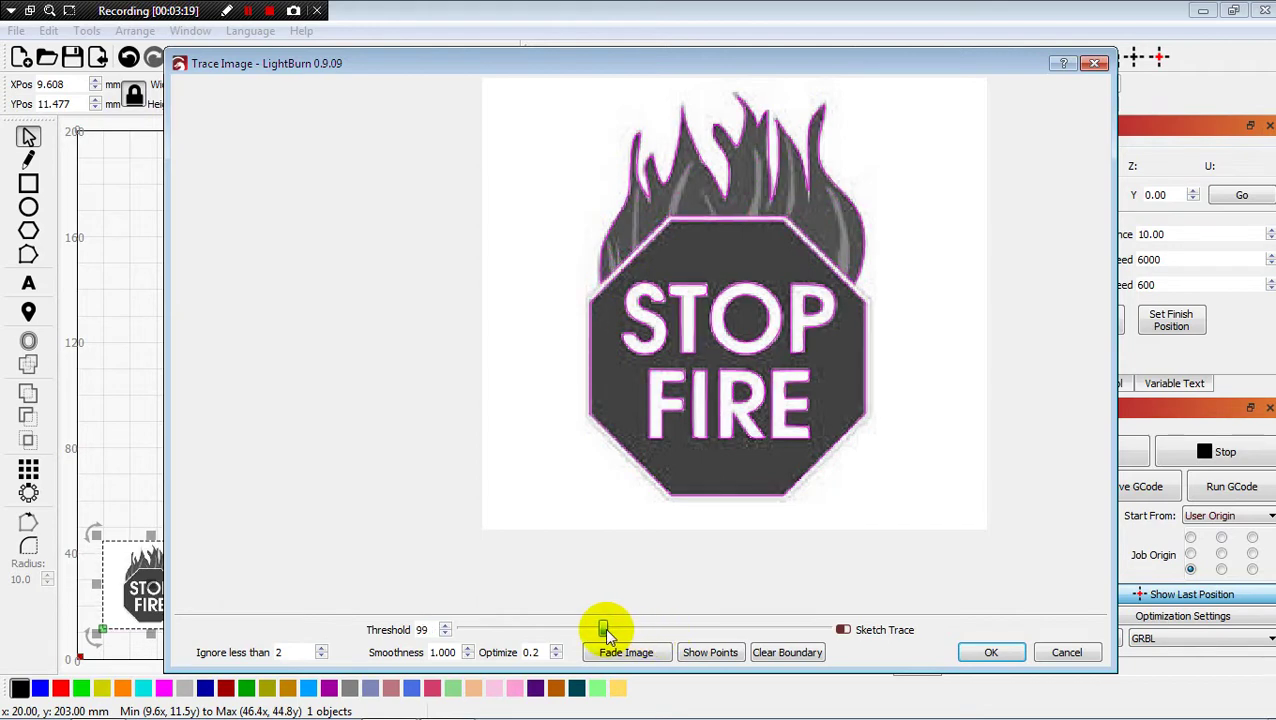
pyautogui.moveTo(606, 626)
pyautogui.mouseDown()
pyautogui.moveTo(692, 620)
pyautogui.moveTo(621, 621)
pyautogui.moveTo(672, 622)
pyautogui.mouseUp()
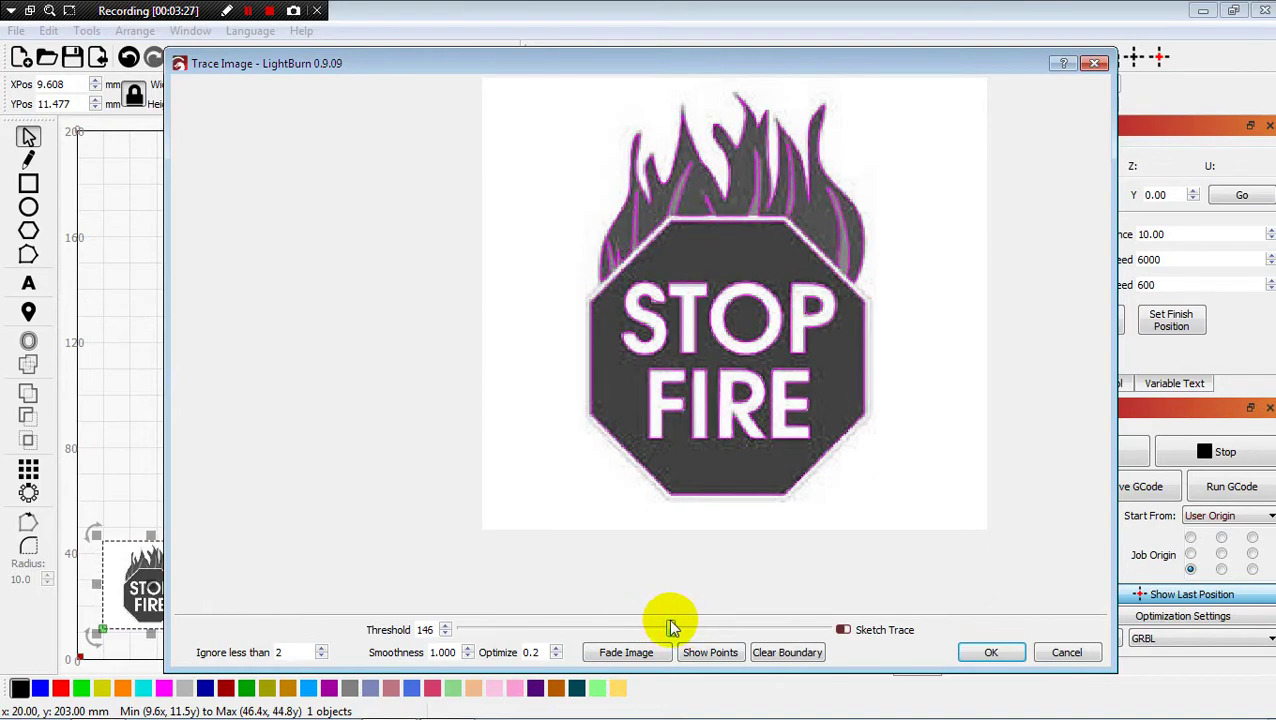
pyautogui.click(990, 652)
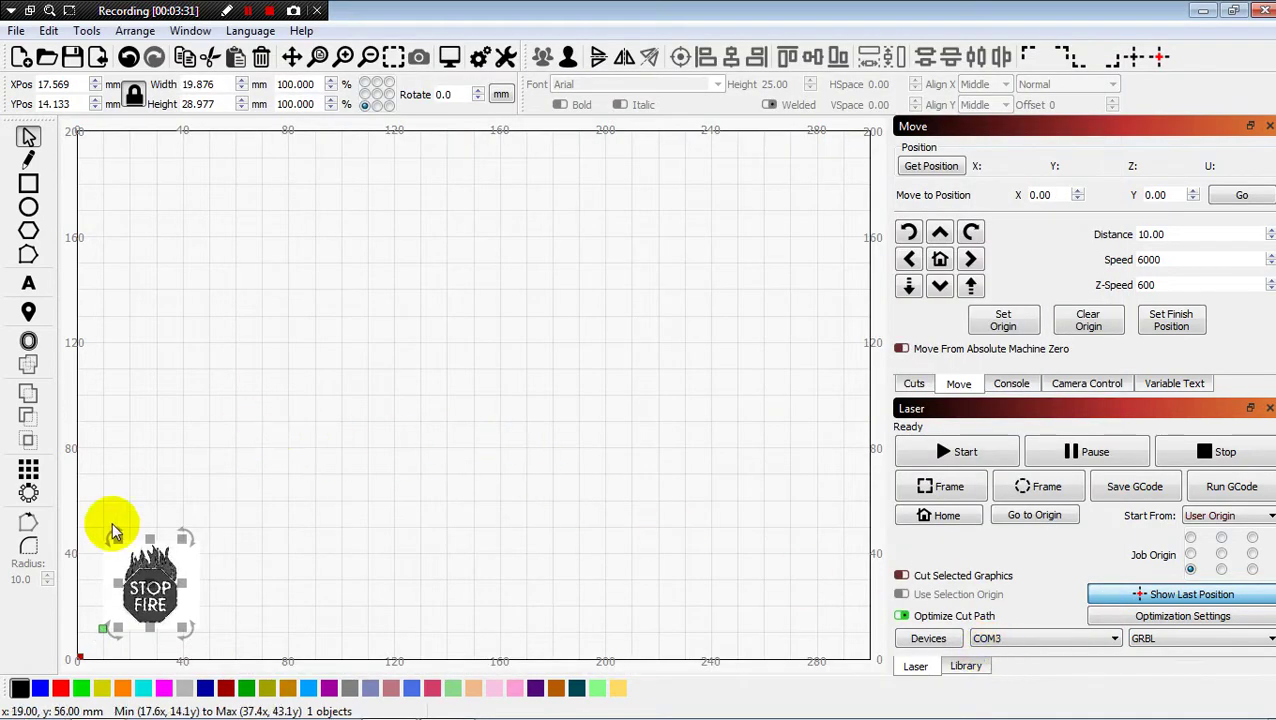
# Separate the traced STOP FIRE outline from the original bitmap picture
pyautogui.moveTo(150, 578); pyautogui.dragTo(344, 471)
pyautogui.click(140, 597)
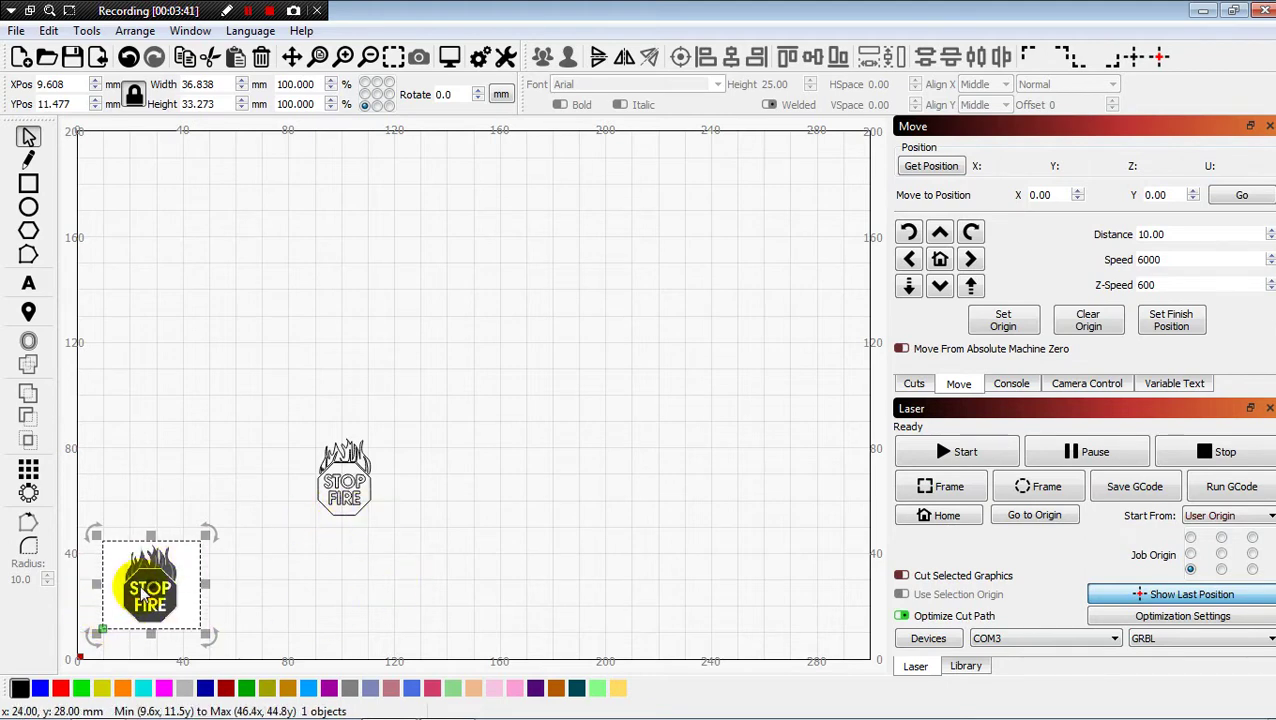
pyautogui.moveTo(143, 595)
pyautogui.mouseDown()
pyautogui.moveTo(344, 500)
pyautogui.moveTo(234, 535)
pyautogui.moveTo(125, 598)
pyautogui.moveTo(118, 640)
pyautogui.mouseUp()
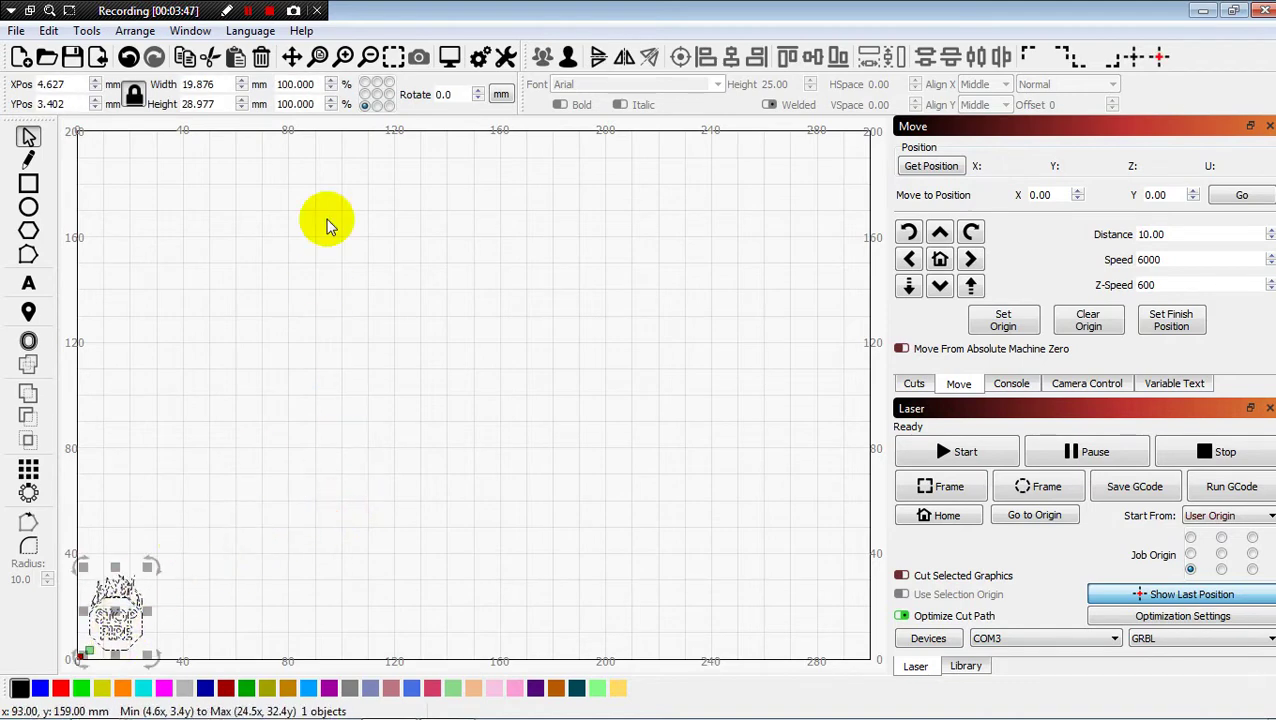
# Nudge the traced outline into the bottom-left corner beside the origin and deselect it
pyautogui.click(250, 14)
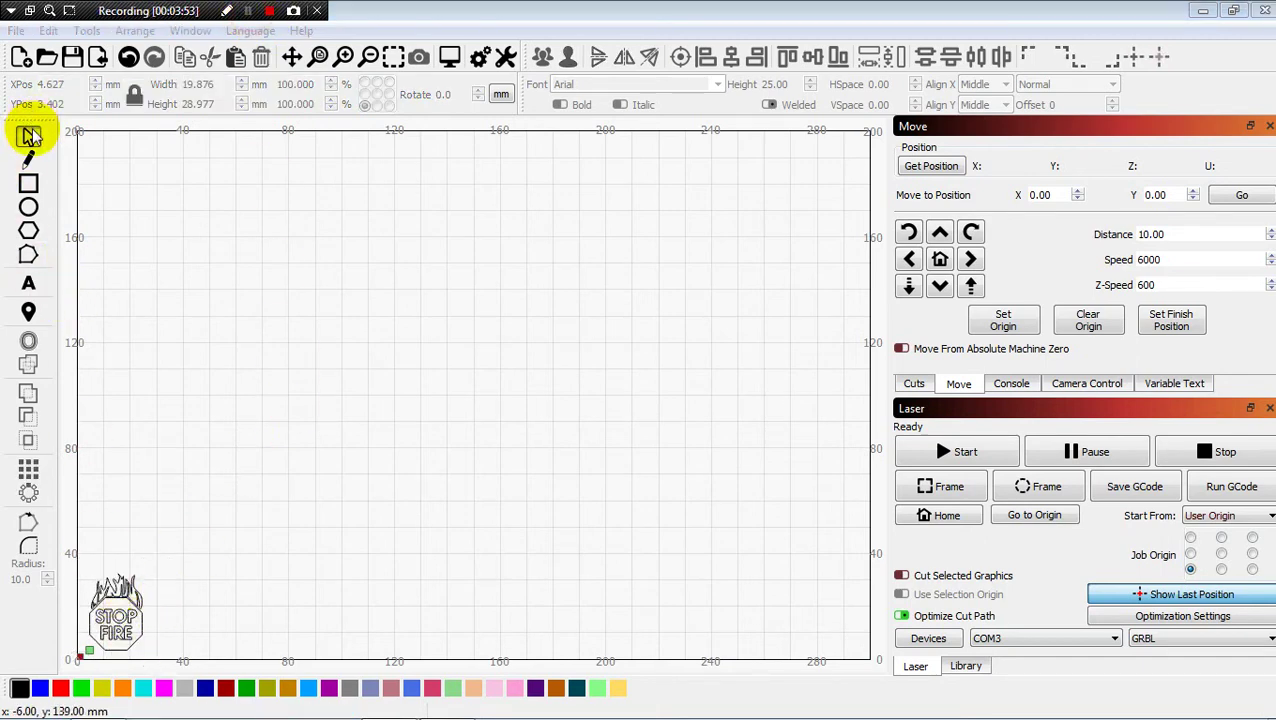
pyautogui.click(100, 668)
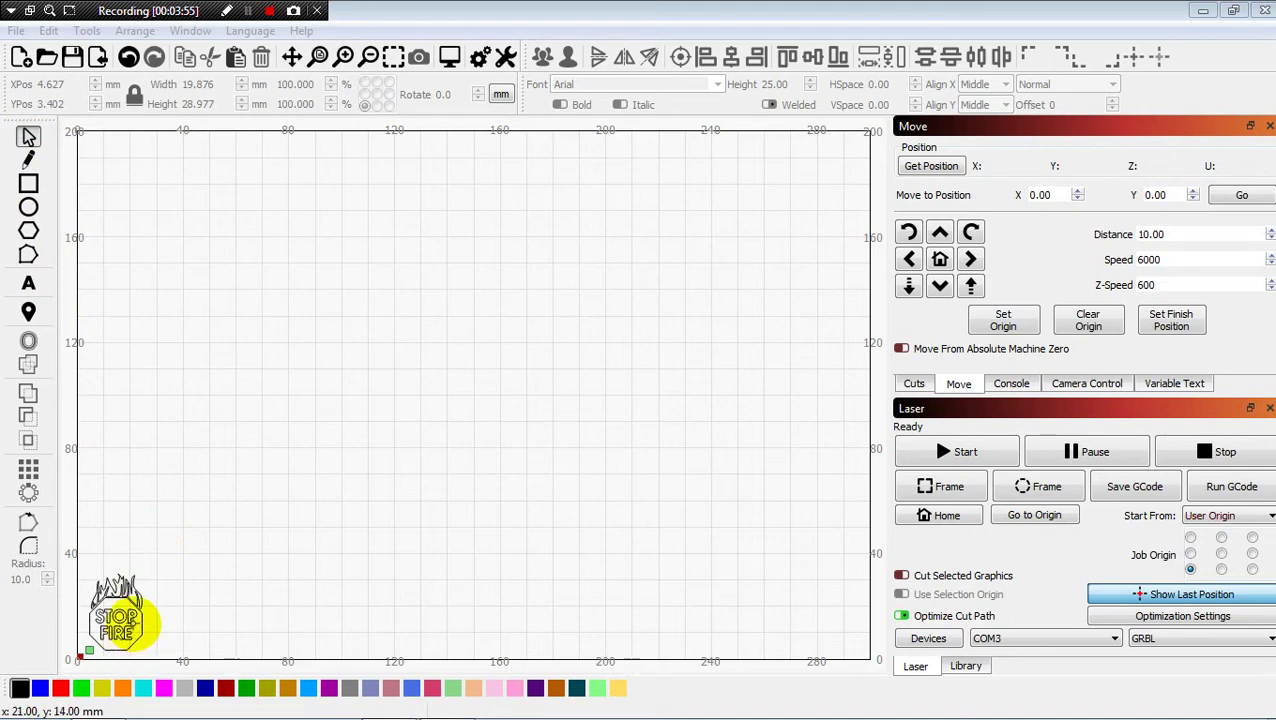
pyautogui.click(28, 136)
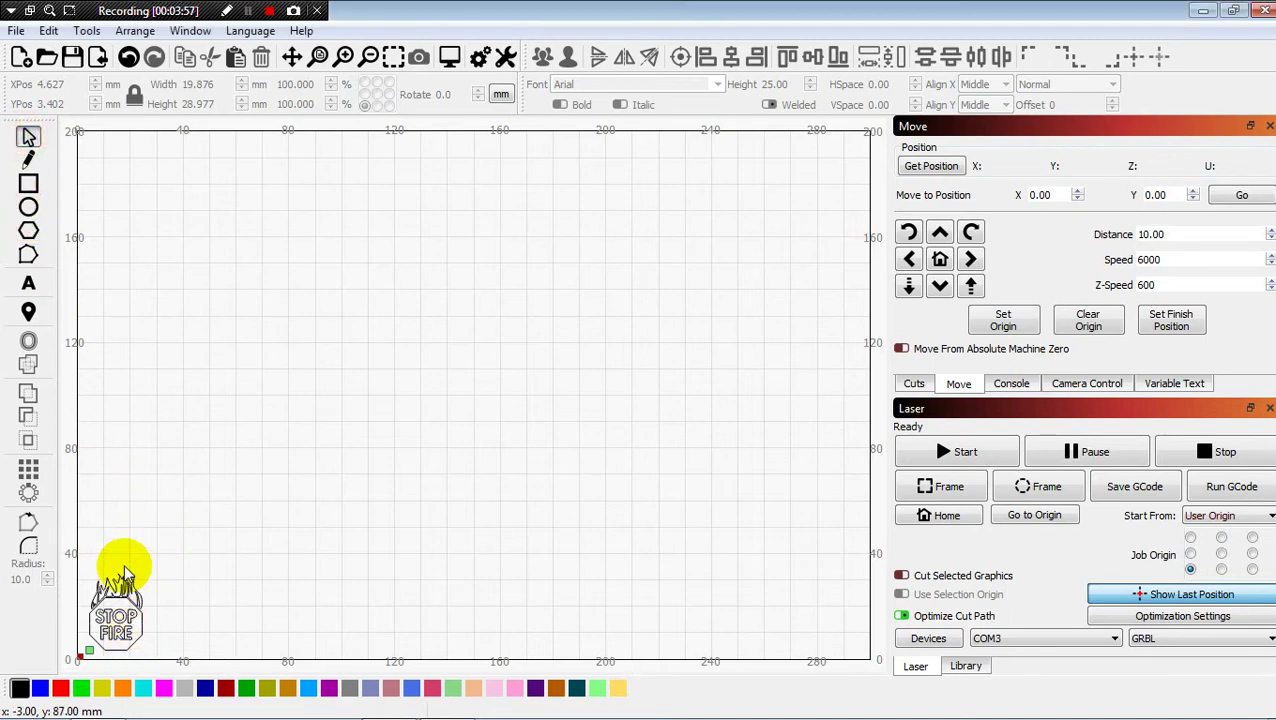
pyautogui.moveTo(114, 615)
pyautogui.mouseDown()
pyautogui.moveTo(182, 531)
pyautogui.moveTo(110, 635)
pyautogui.moveTo(114, 608)
pyautogui.mouseUp()
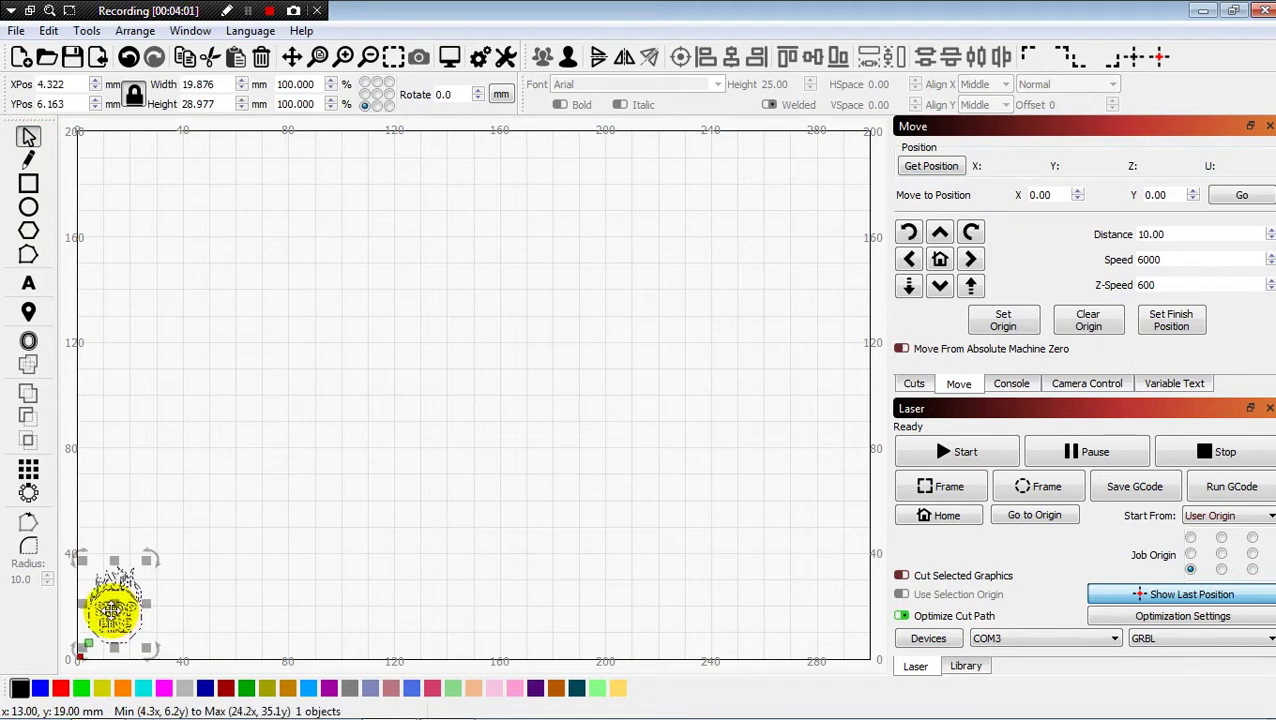
pyautogui.click(268, 553)
# Move the webcam view aside and jog the laser head to the right
pyautogui.moveTo(487, 710)
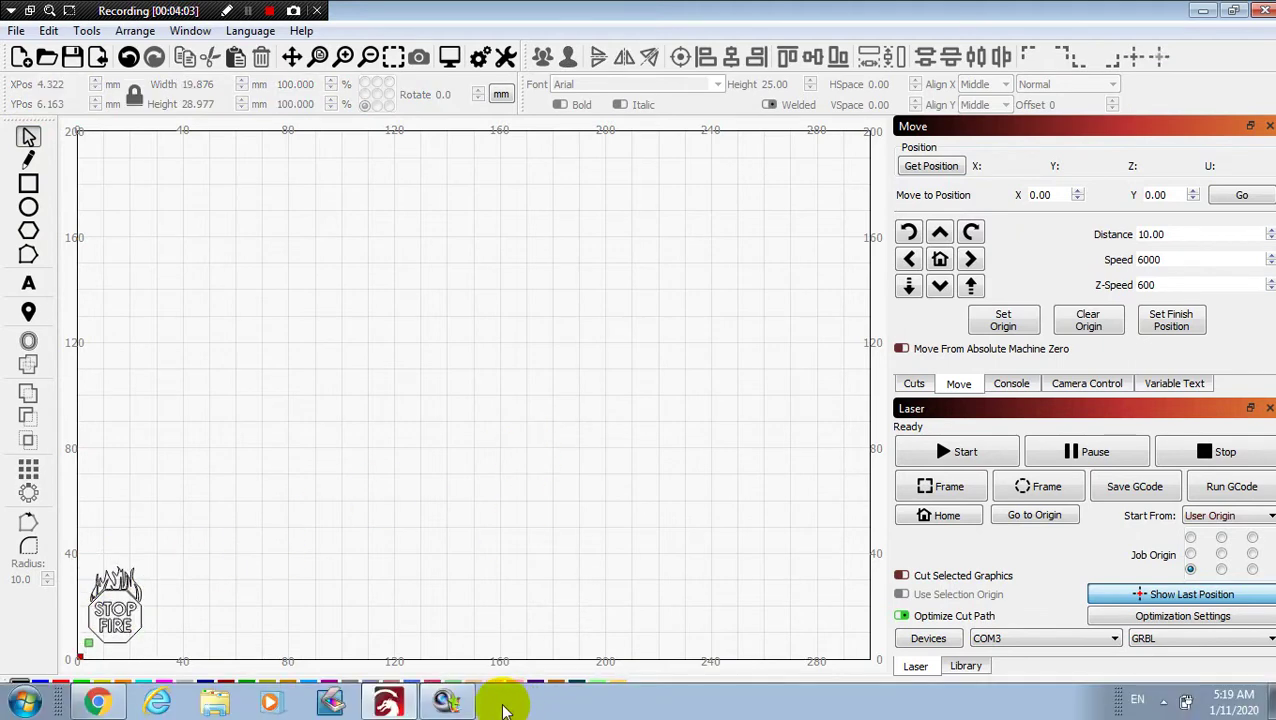
pyautogui.click(445, 700)
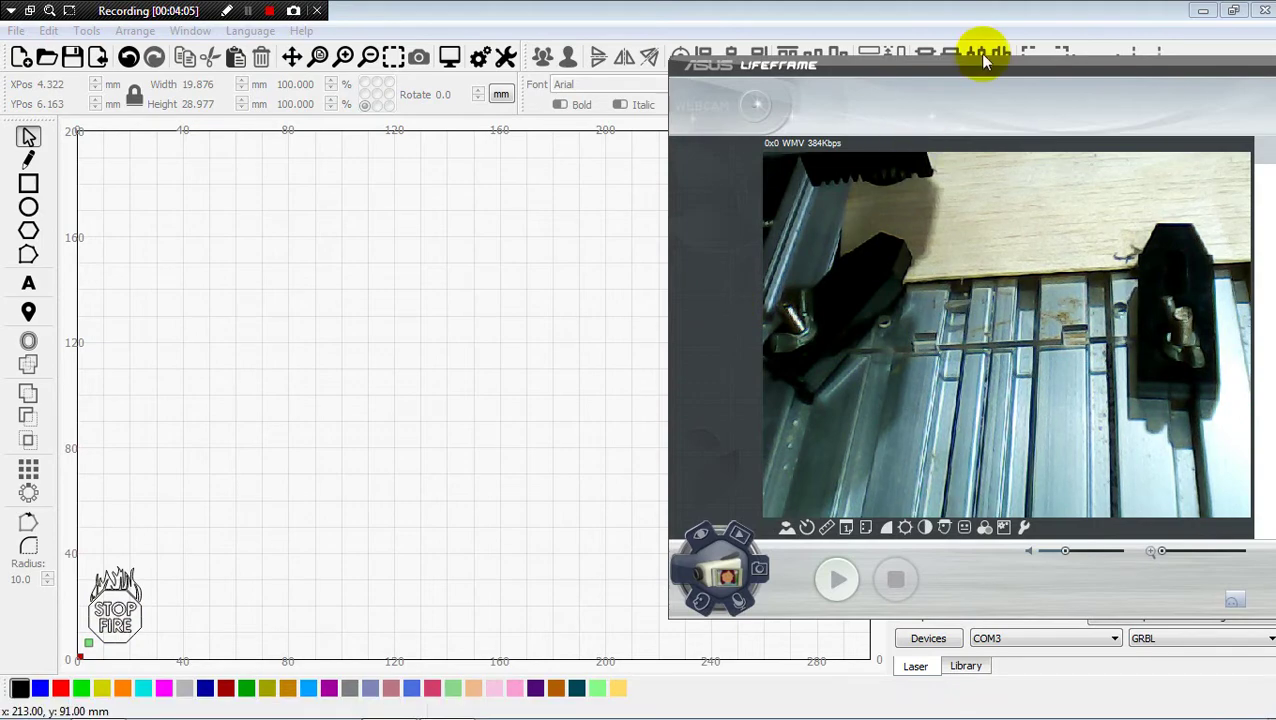
pyautogui.moveTo(983, 70); pyautogui.dragTo(337, 107)
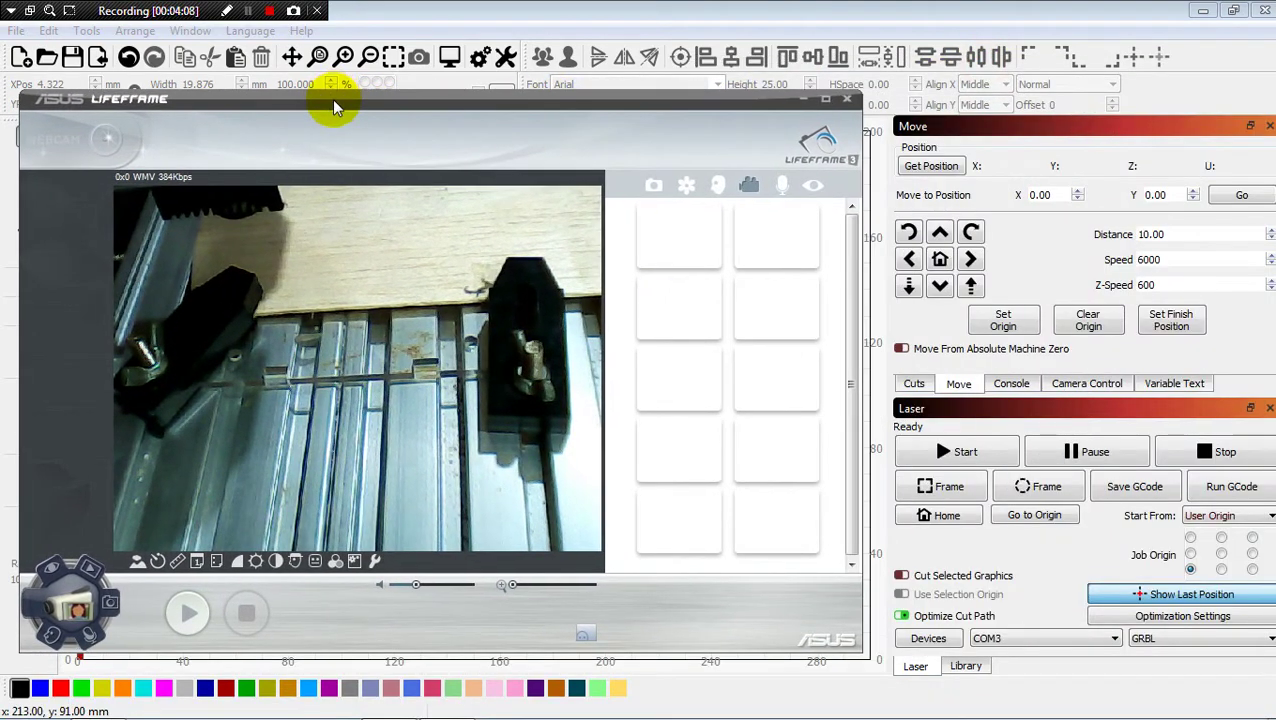
pyautogui.click(970, 259)
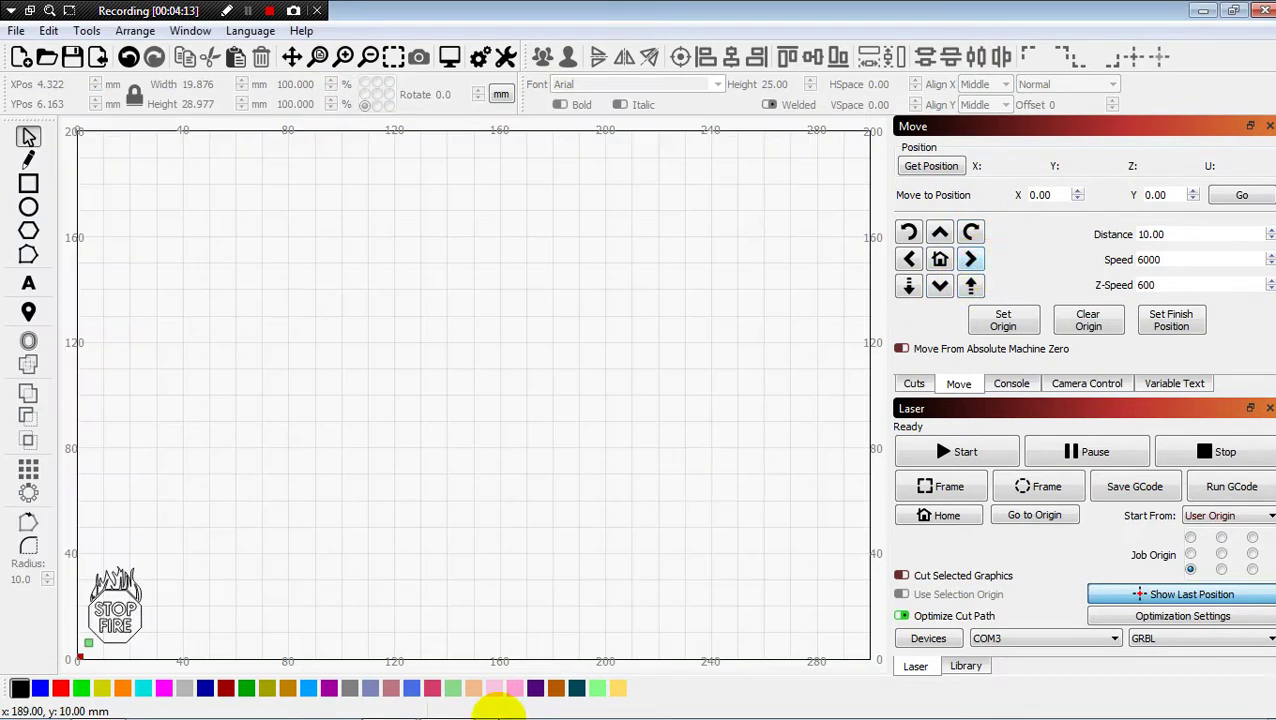
# Check the head position on the webcam and set it as the job origin
pyautogui.moveTo(399, 700)
pyautogui.click(443, 703)
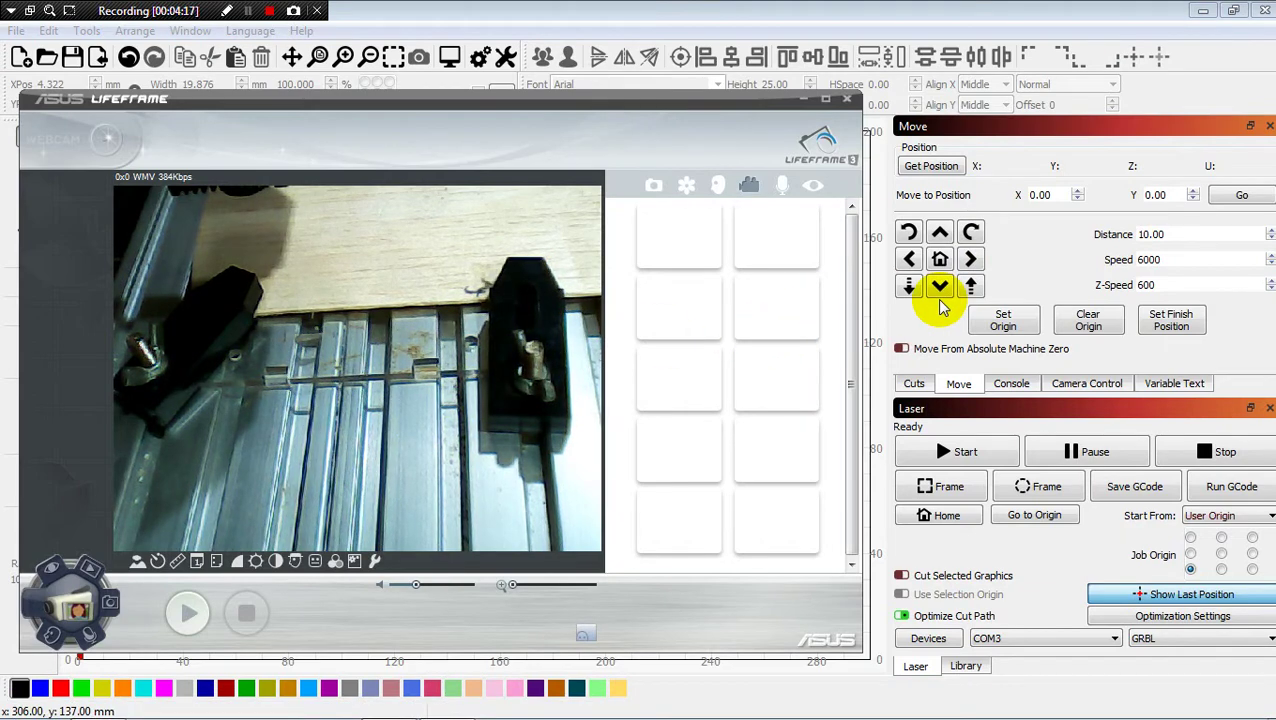
pyautogui.click(1237, 12)
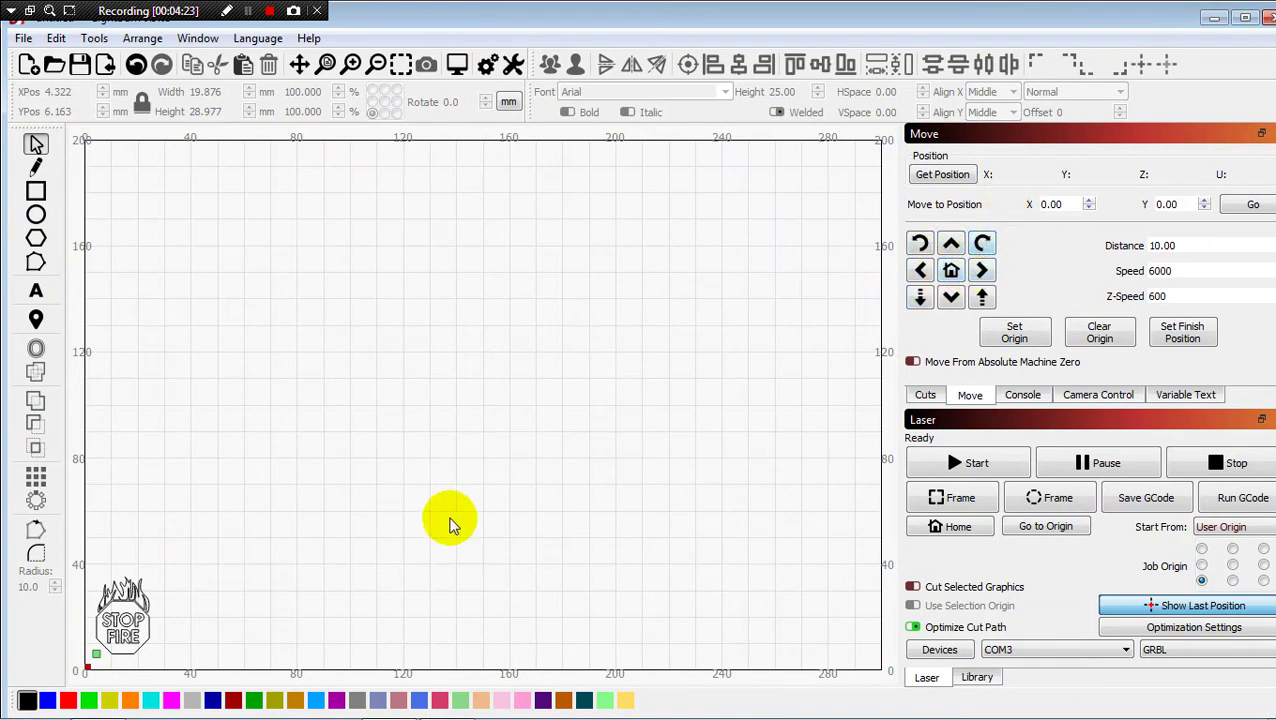
pyautogui.moveTo(355, 708)
pyautogui.click(437, 703)
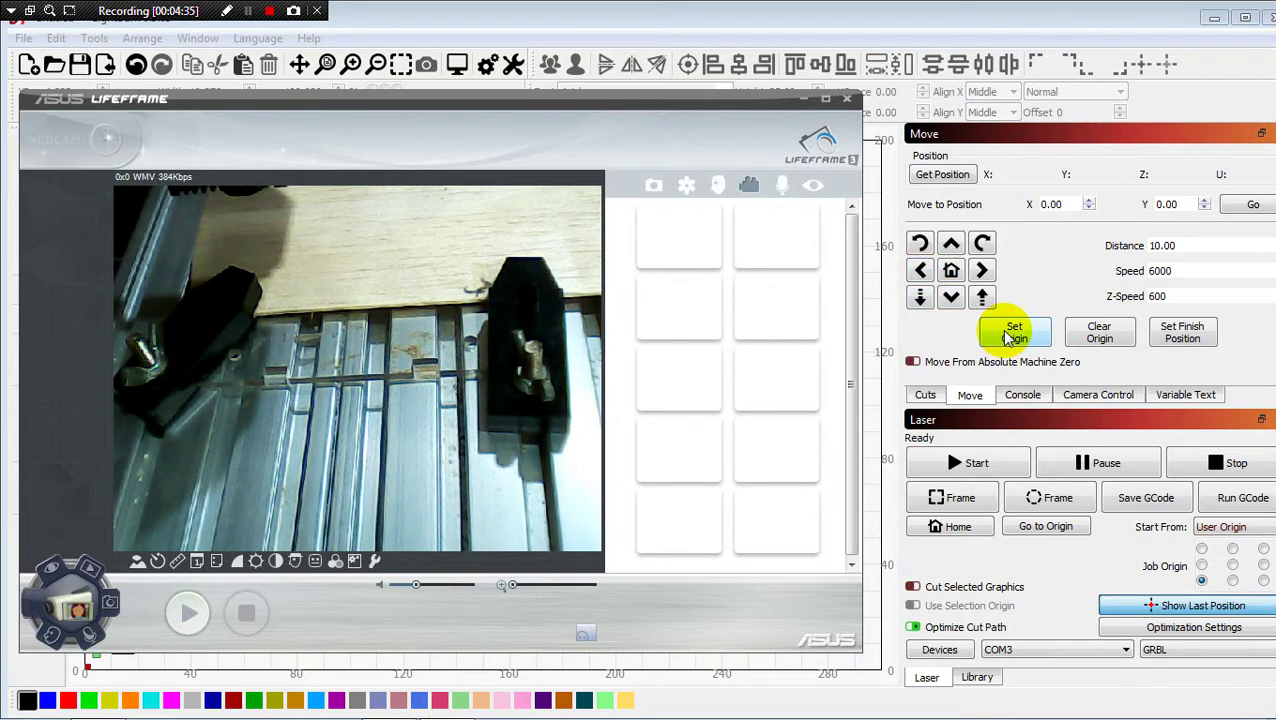
pyautogui.click(1008, 338)
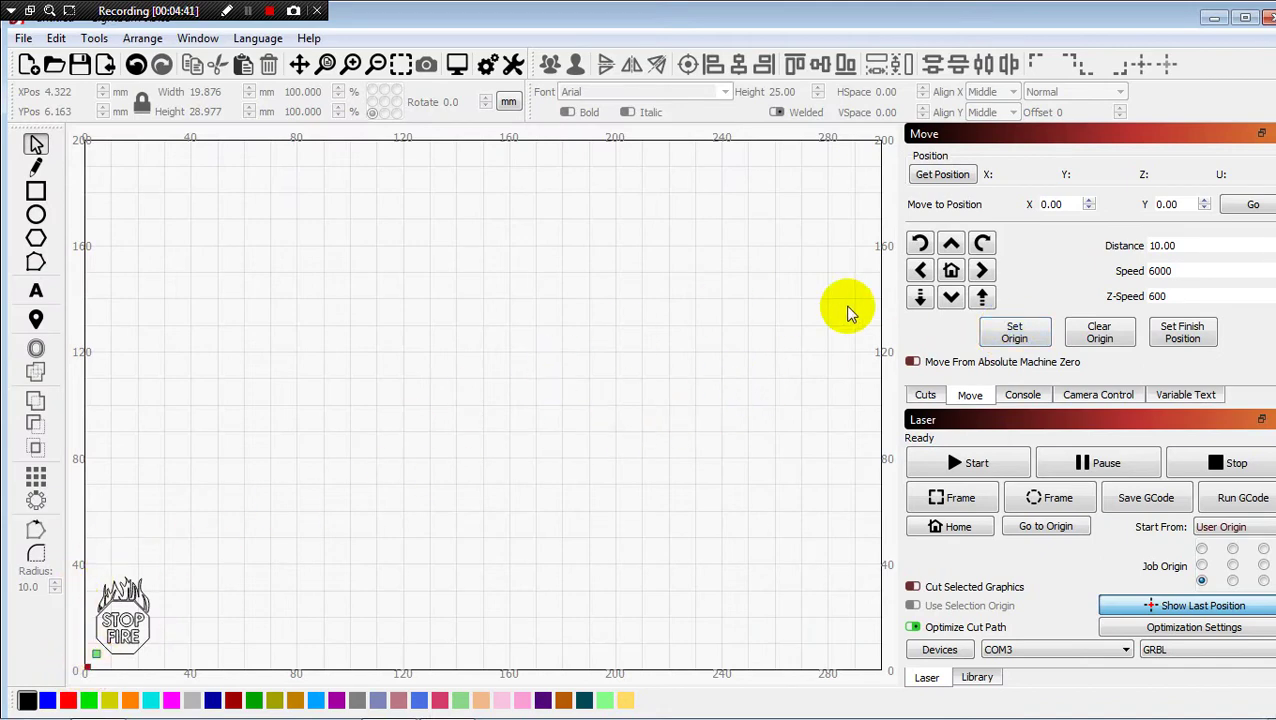
# Check the plywood on the webcam, then restore LightBurn from full screen and shift it left
pyautogui.click(918, 298)
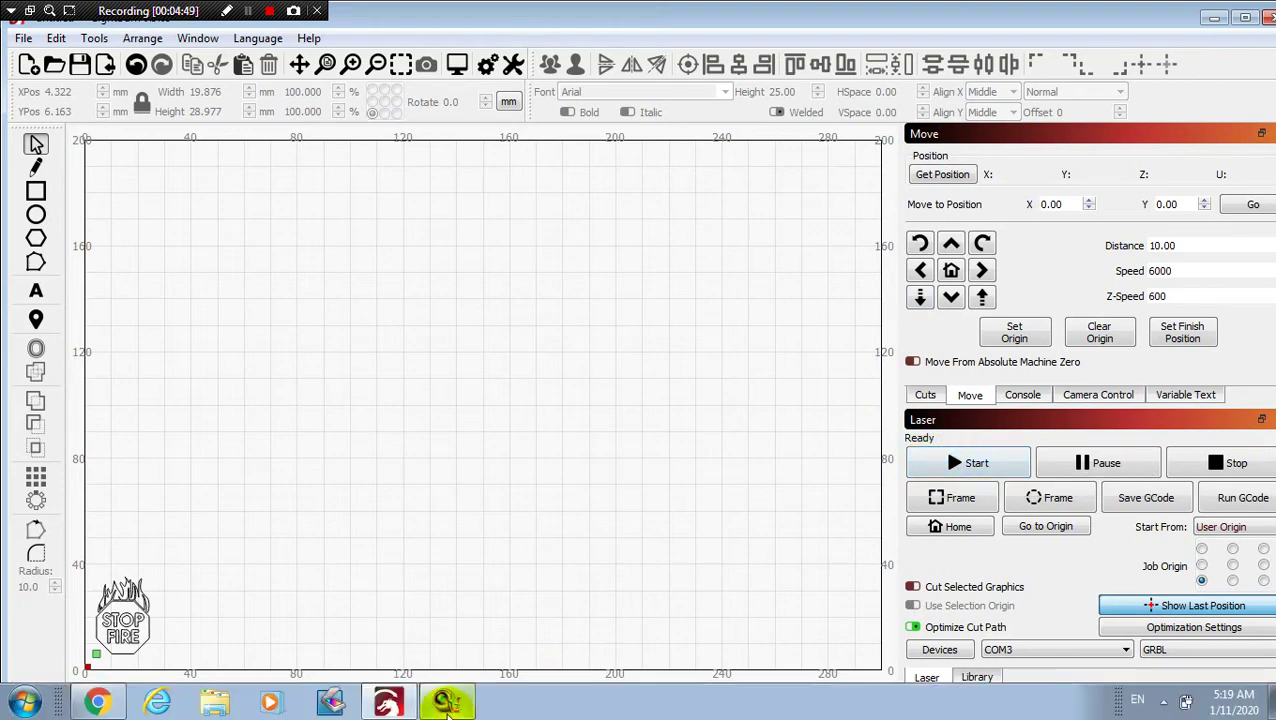
pyautogui.click(445, 705)
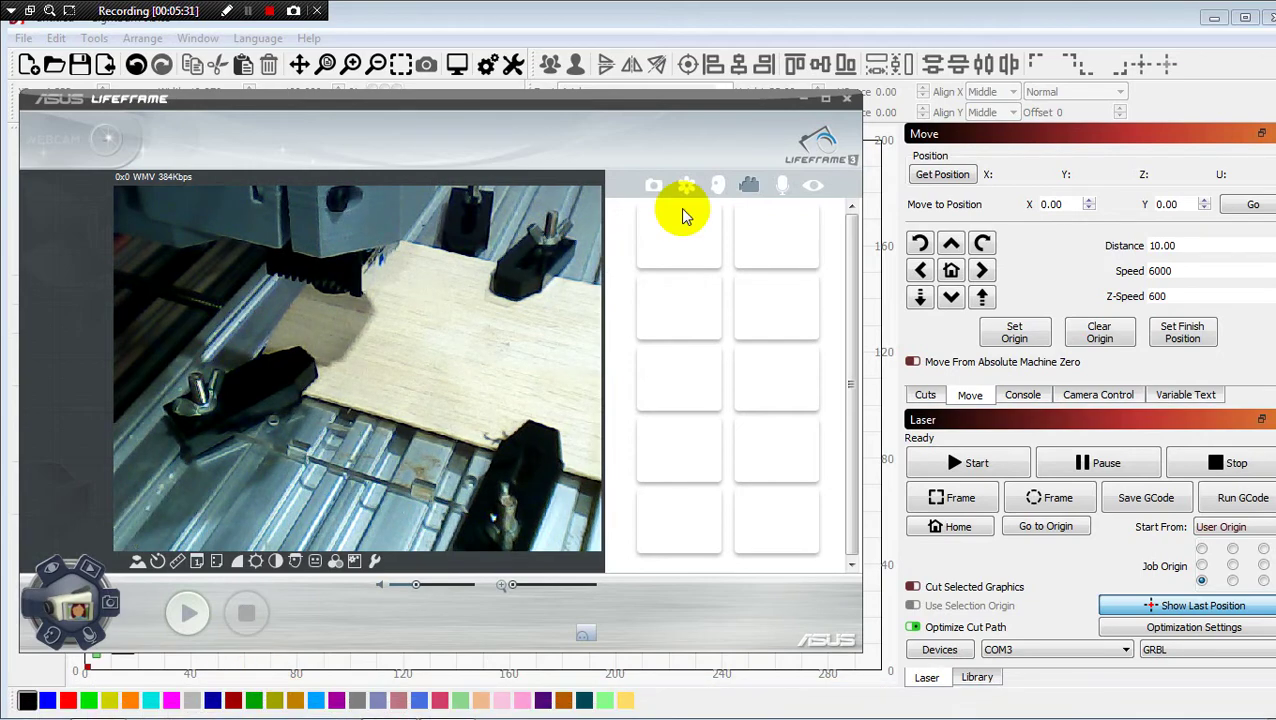
pyautogui.click(1170, 18)
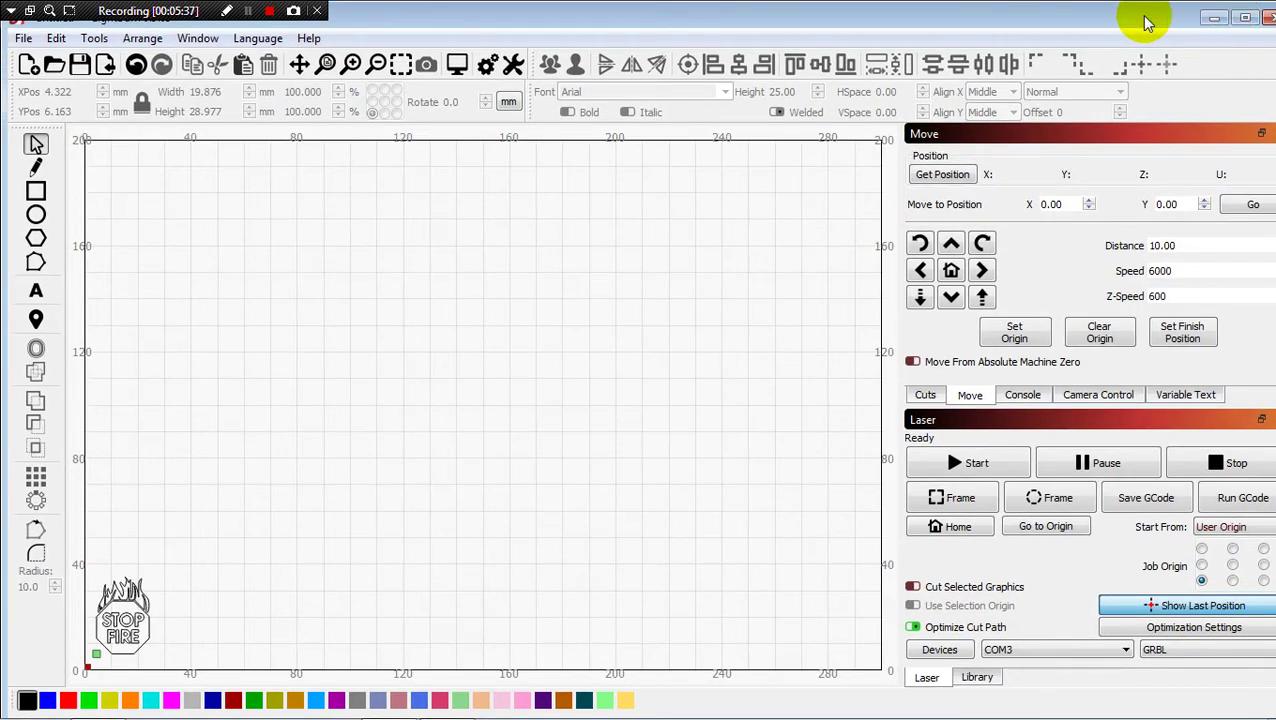
pyautogui.click(1062, 20)
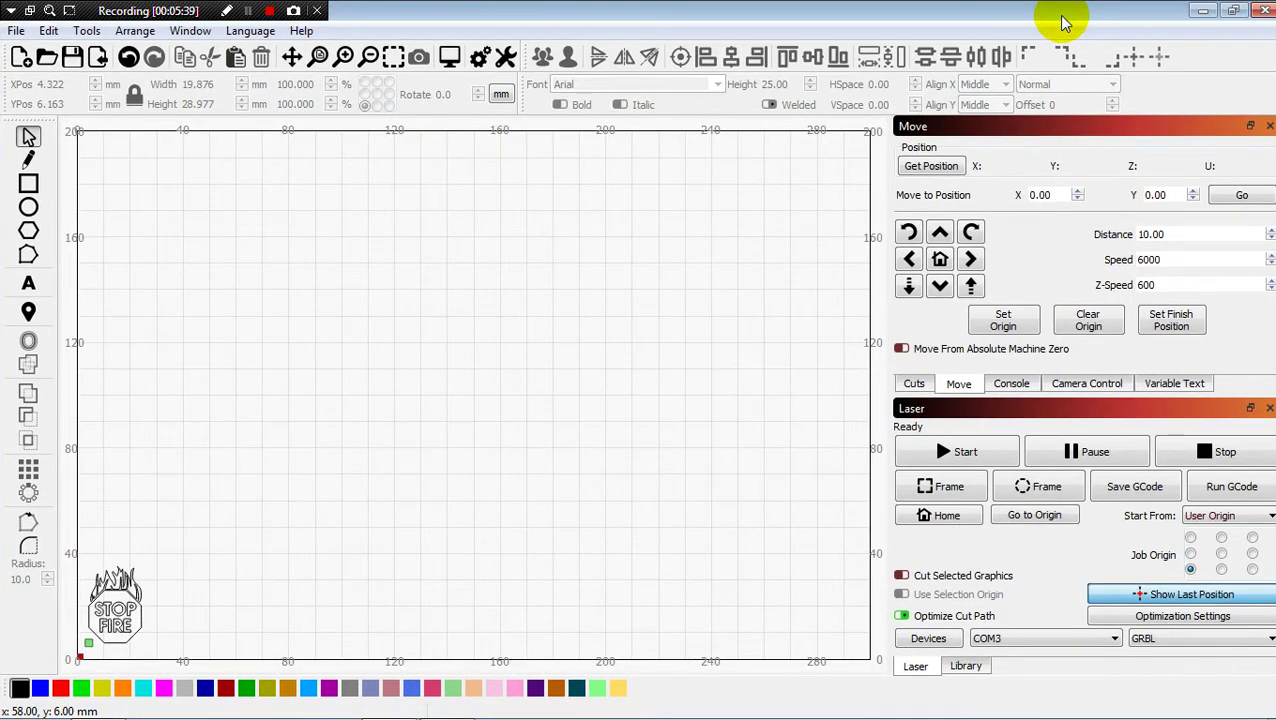
pyautogui.moveTo(1062, 20); pyautogui.dragTo(460, 42)
pyautogui.click(720, 125)
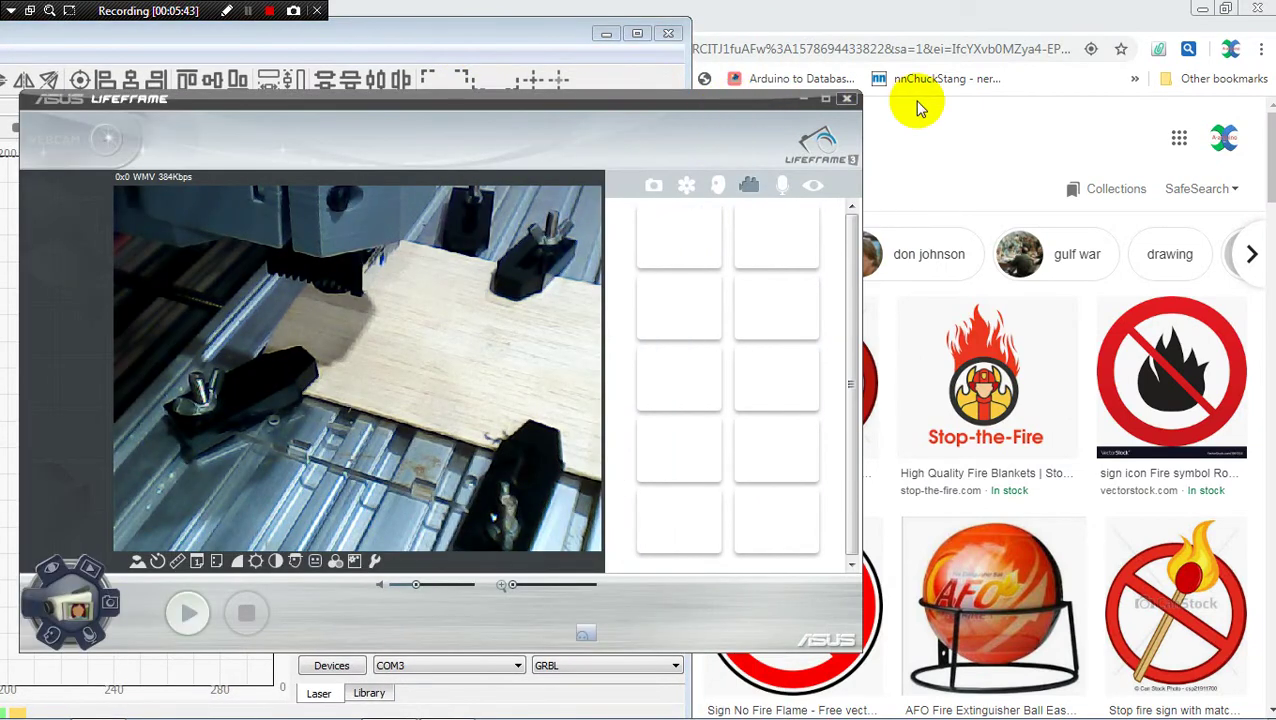
# Place the webcam view on the right with LightBurn's Move and Laser panels beside it
pyautogui.moveTo(659, 104); pyautogui.dragTo(1139, 142)
pyautogui.click(970, 130)
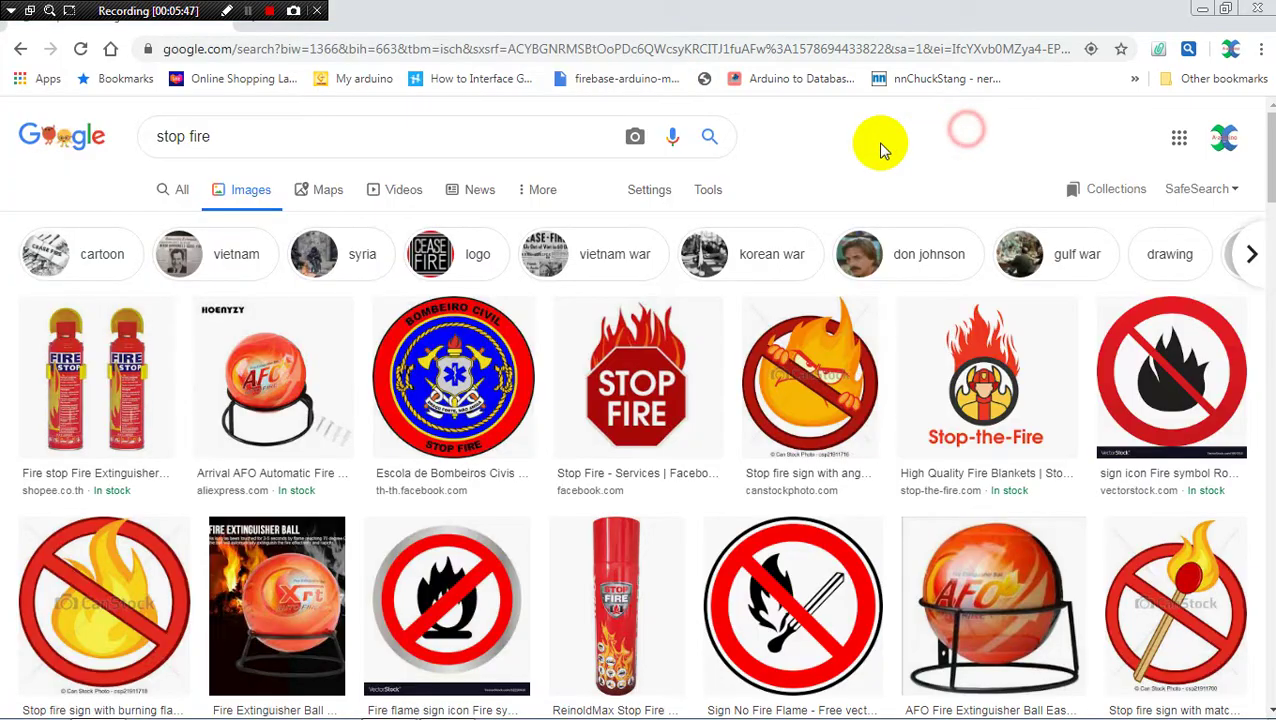
pyautogui.click(466, 705)
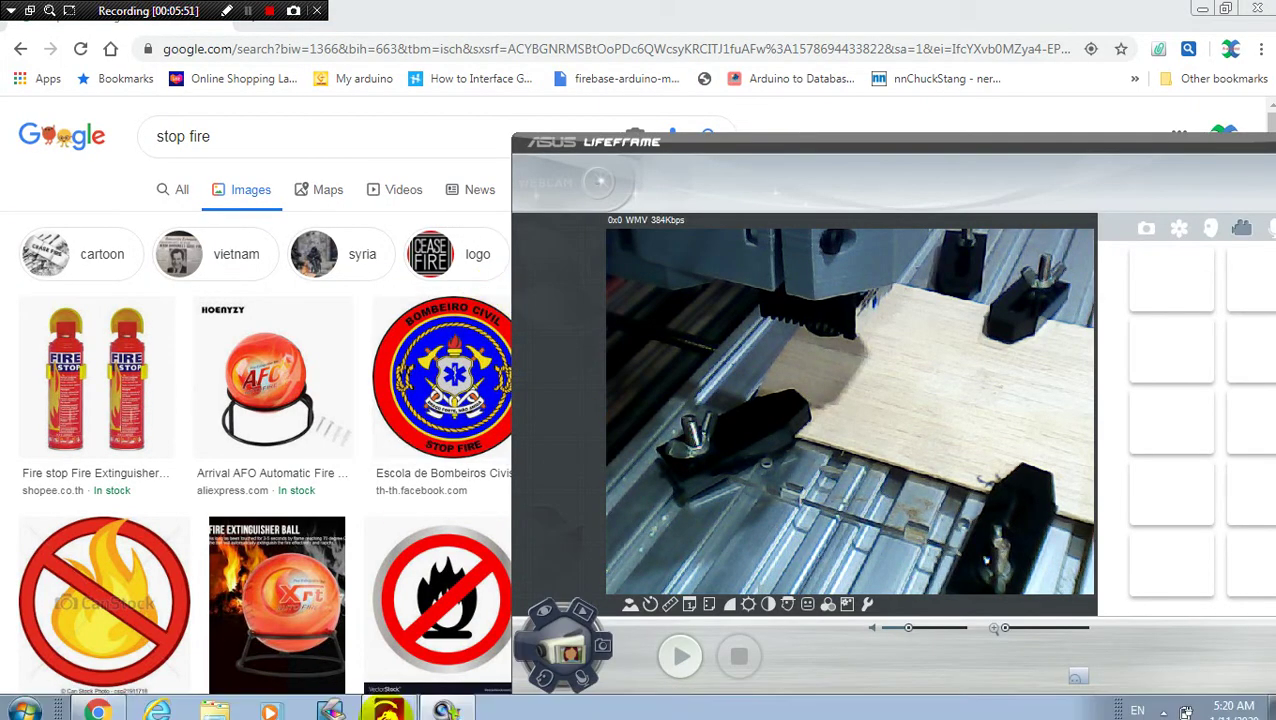
pyautogui.click(387, 703)
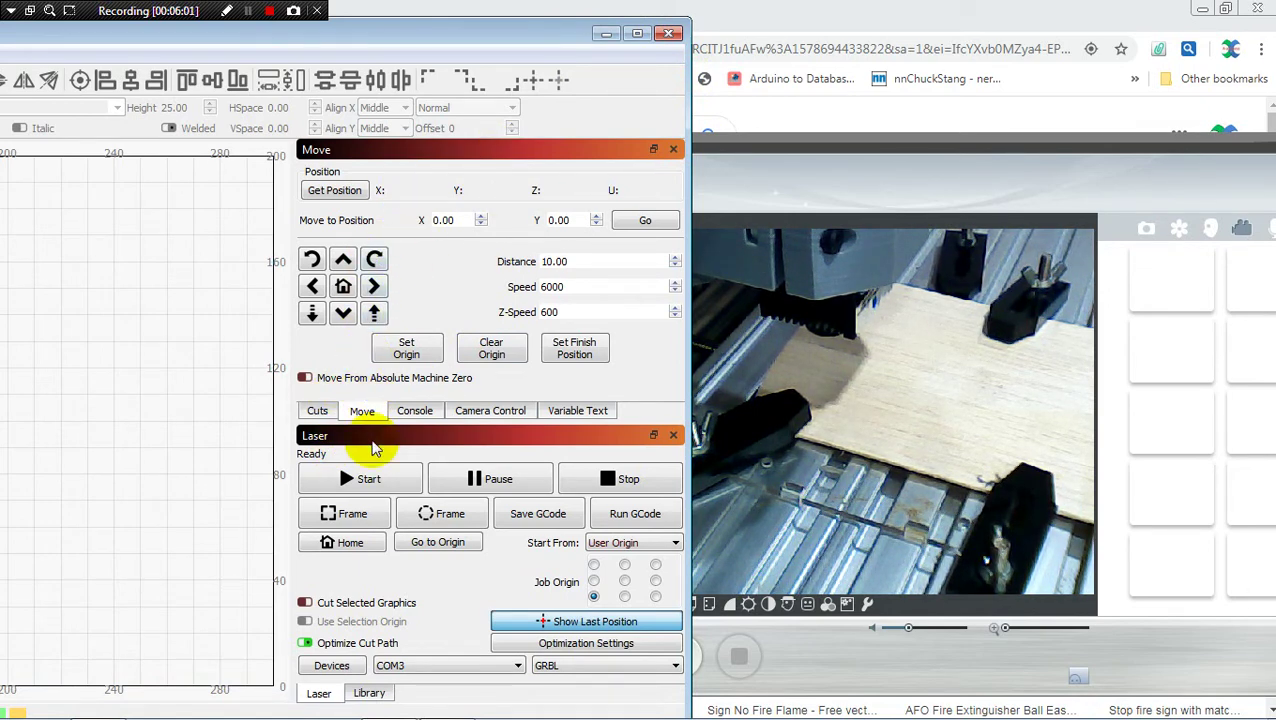
# Start the engraving and answer Yes to the 'Cut out of bounds' warning
pyautogui.click(345, 481)
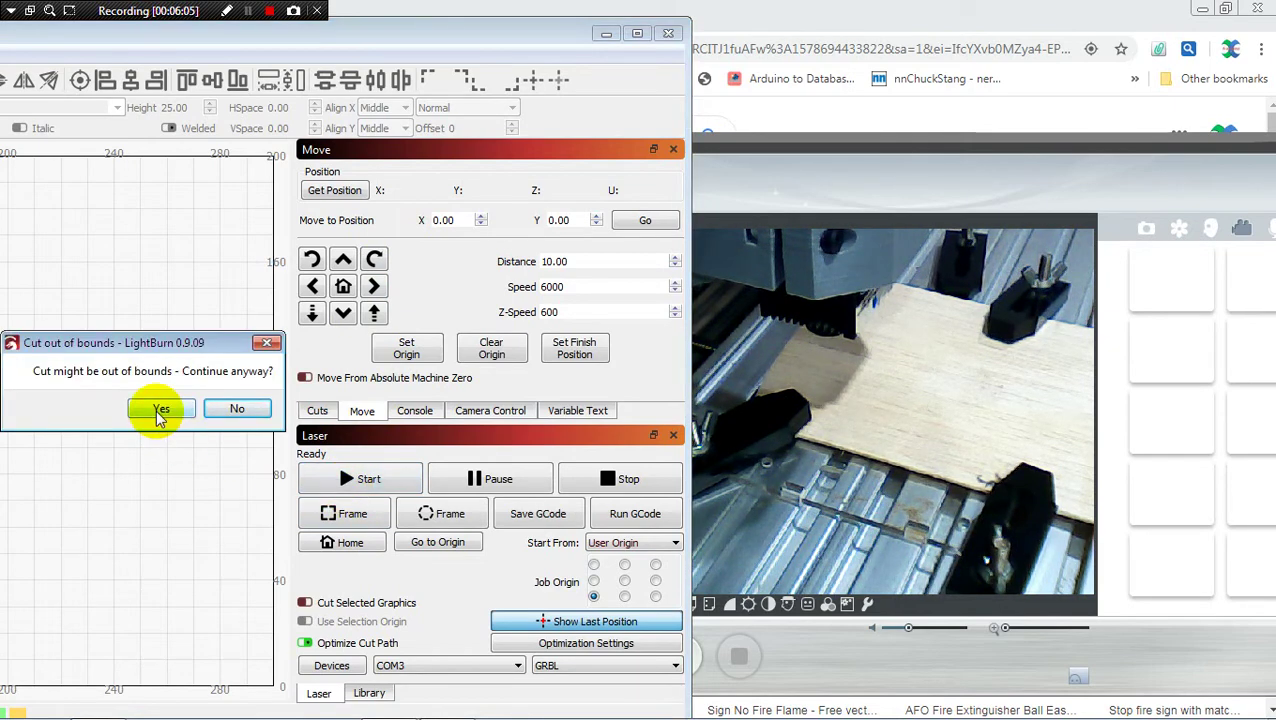
pyautogui.click(156, 410)
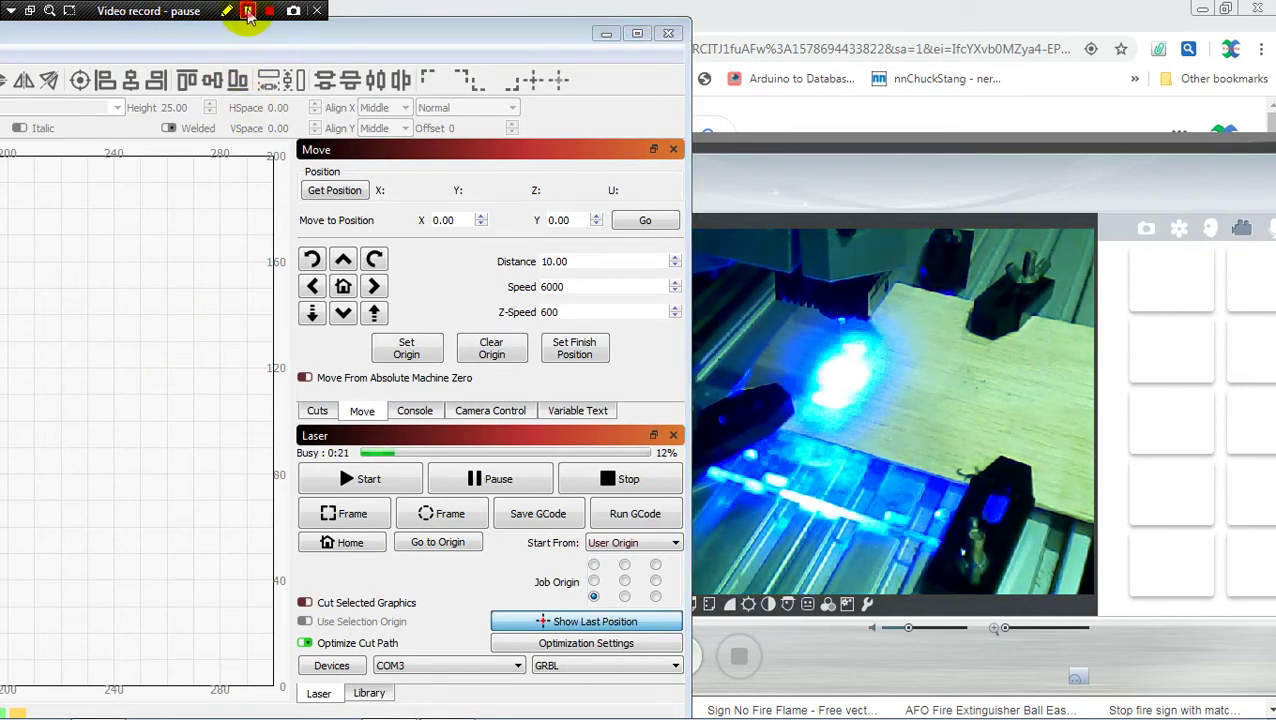
pyautogui.click(248, 11)
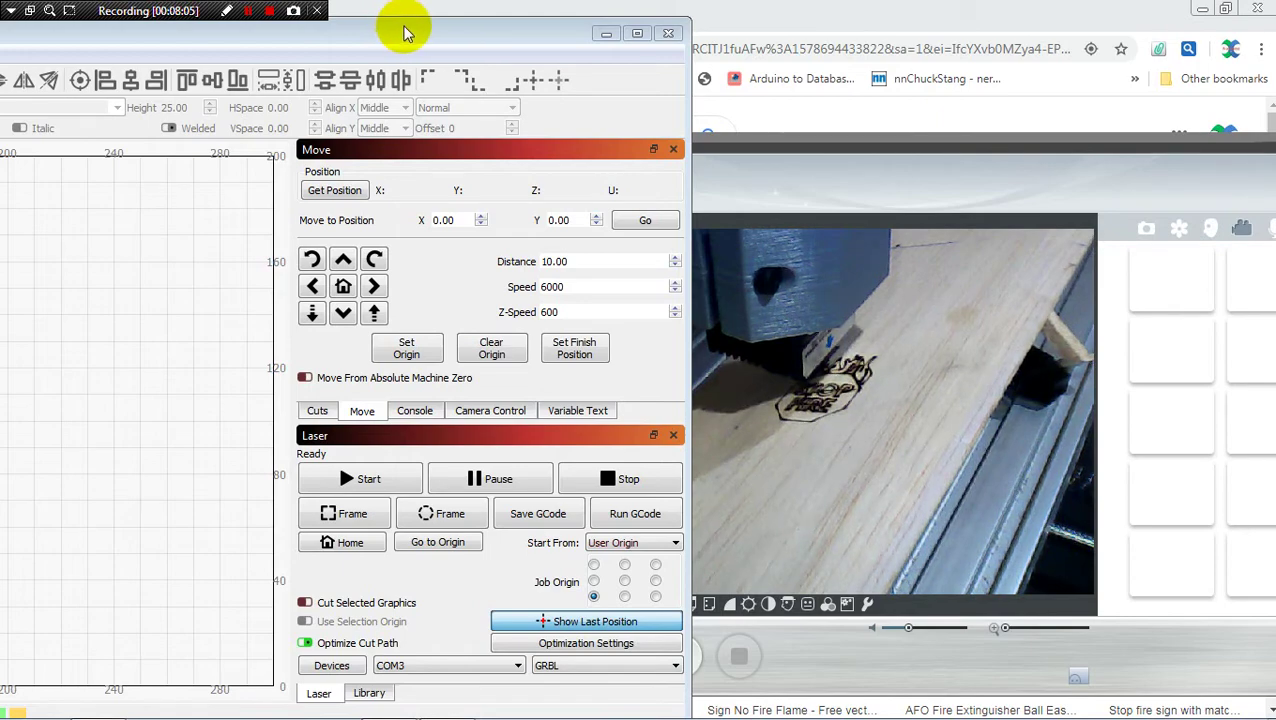
# Move the LightBurn window back over the browser, showing the 19.876 × 28.977 mm STOP FIRE trace
pyautogui.moveTo(405, 33); pyautogui.dragTo(1011, 22)
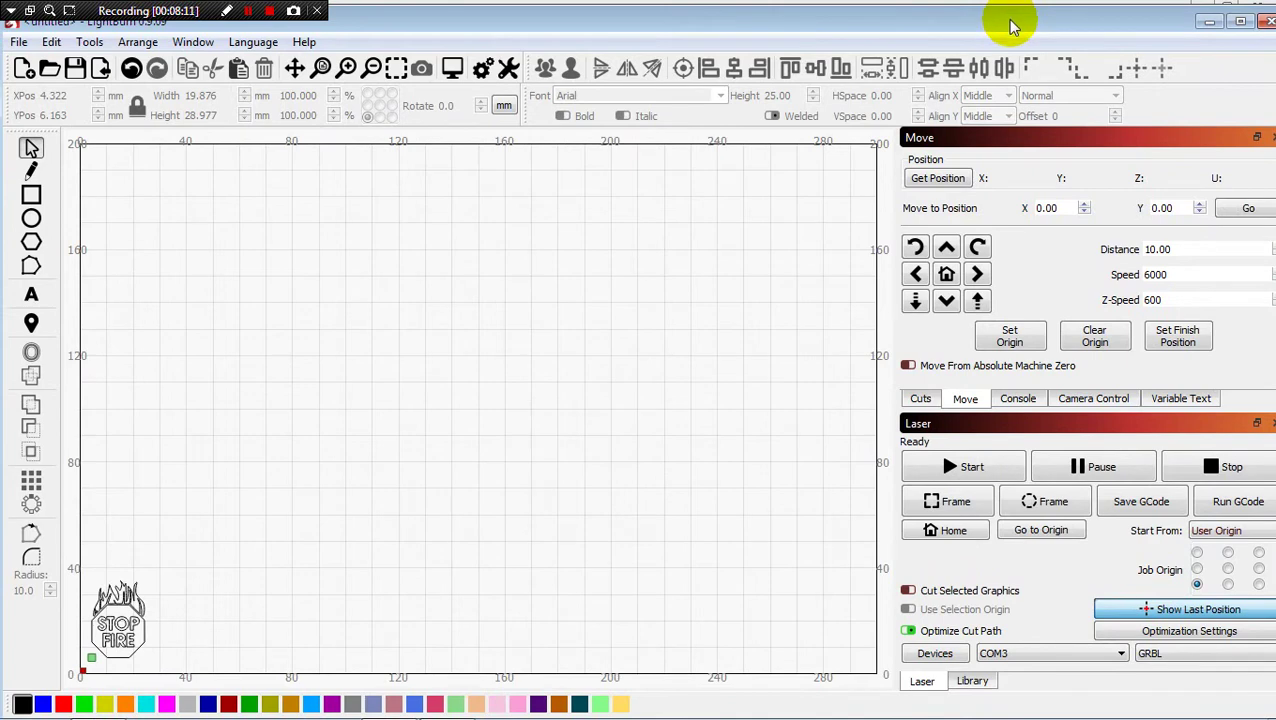